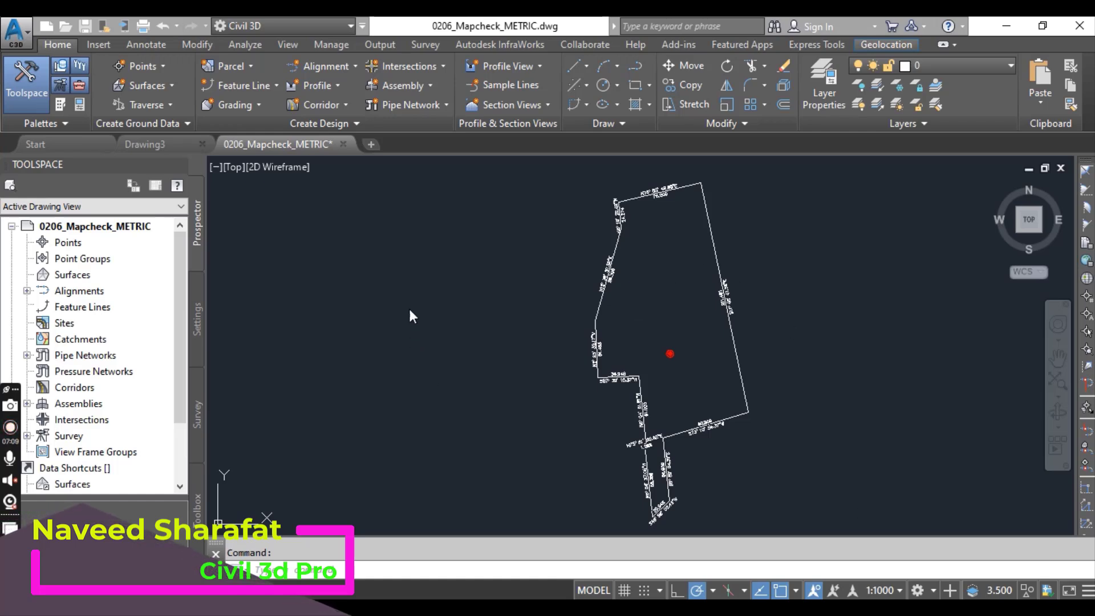
# Examine the parcel boundary and the bearing and distance labels along its sides
pyautogui.scroll(-2, 531, 313)
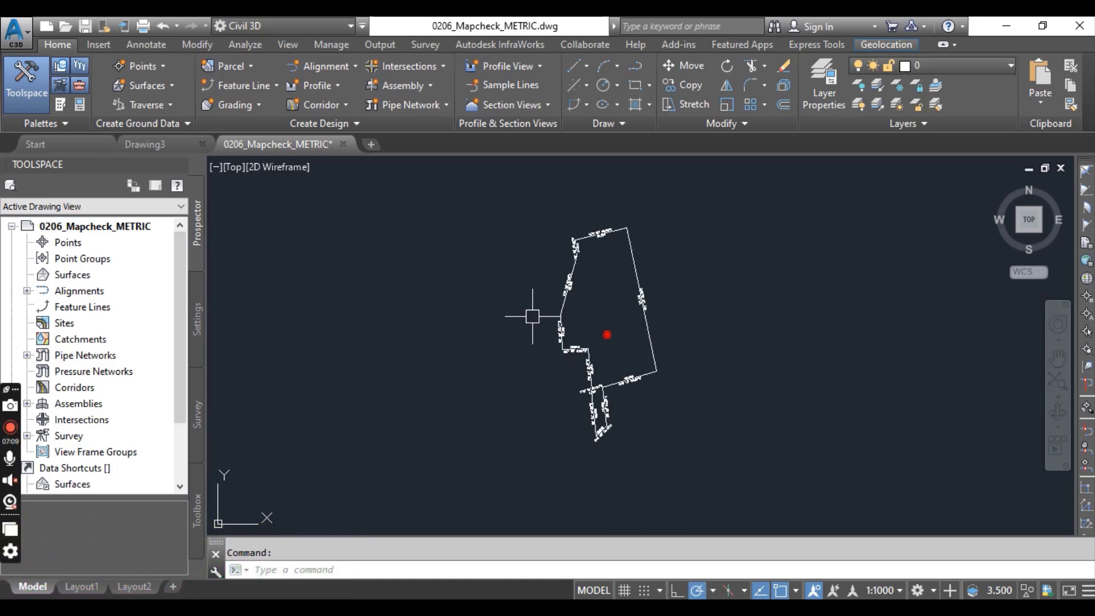
pyautogui.scroll(2, 568, 312)
pyautogui.scroll(-2, 570, 332)
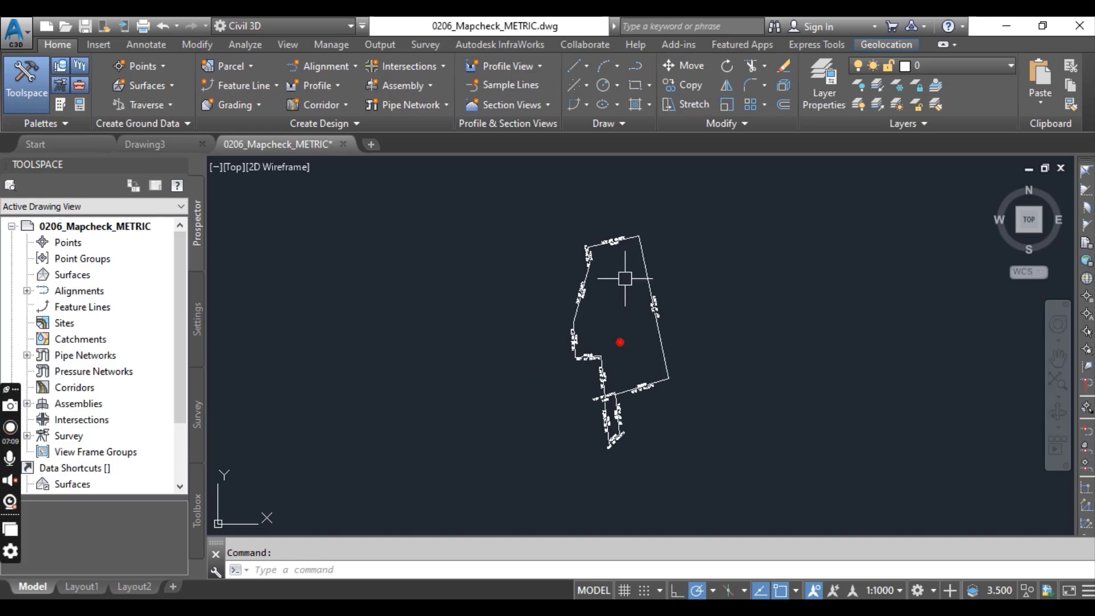
pyautogui.scroll(3, 630, 276)
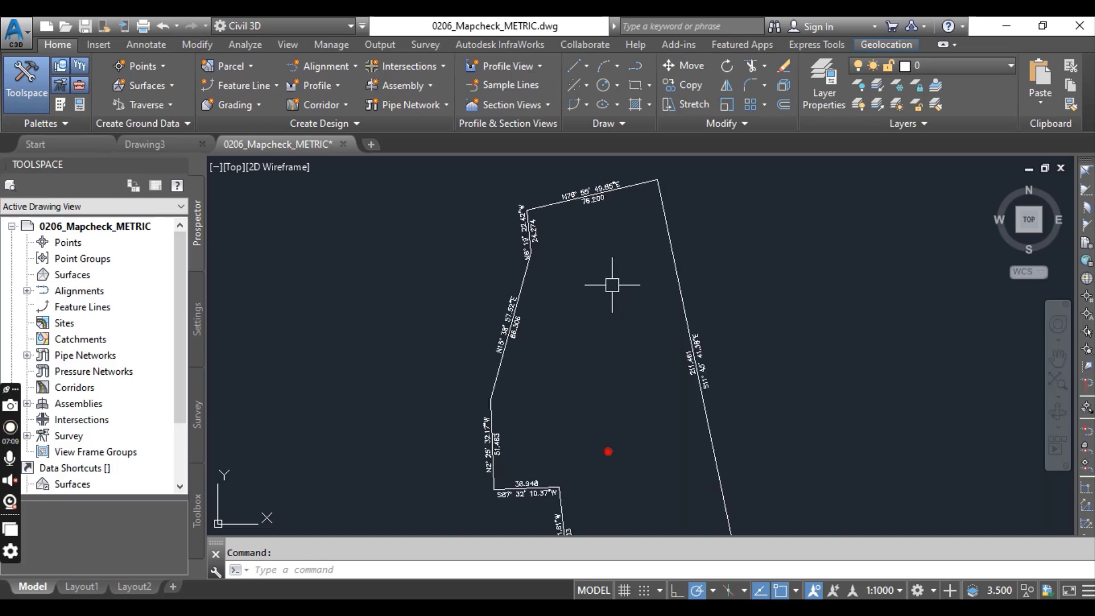
pyautogui.moveTo(595, 302); pyautogui.dragTo(672, 252, button='middle')
pyautogui.scroll(-3, 640, 297)
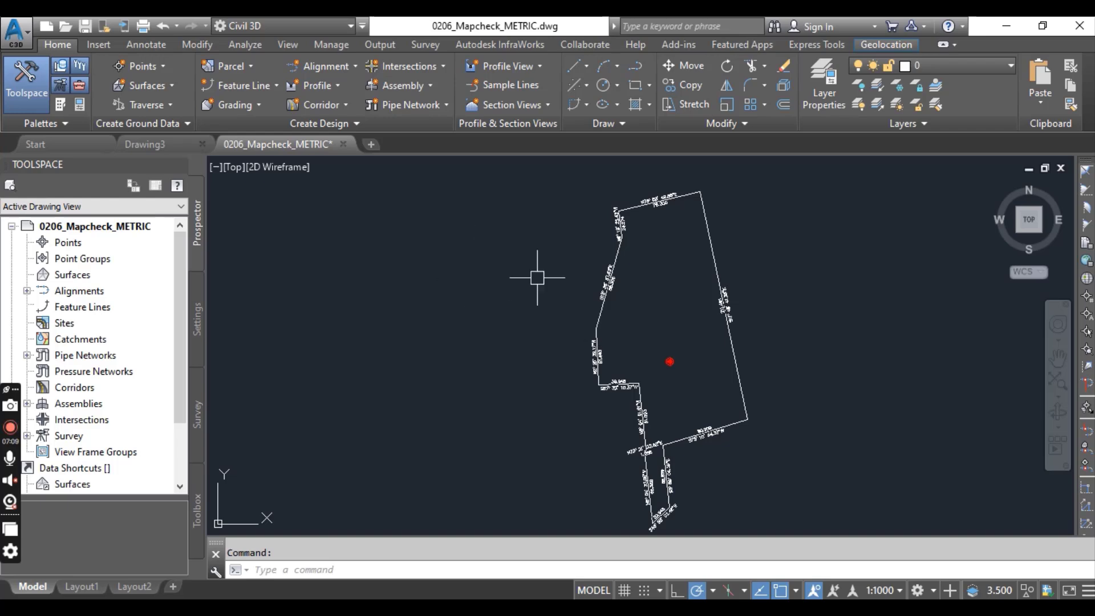
pyautogui.scroll(-4, 609, 315)
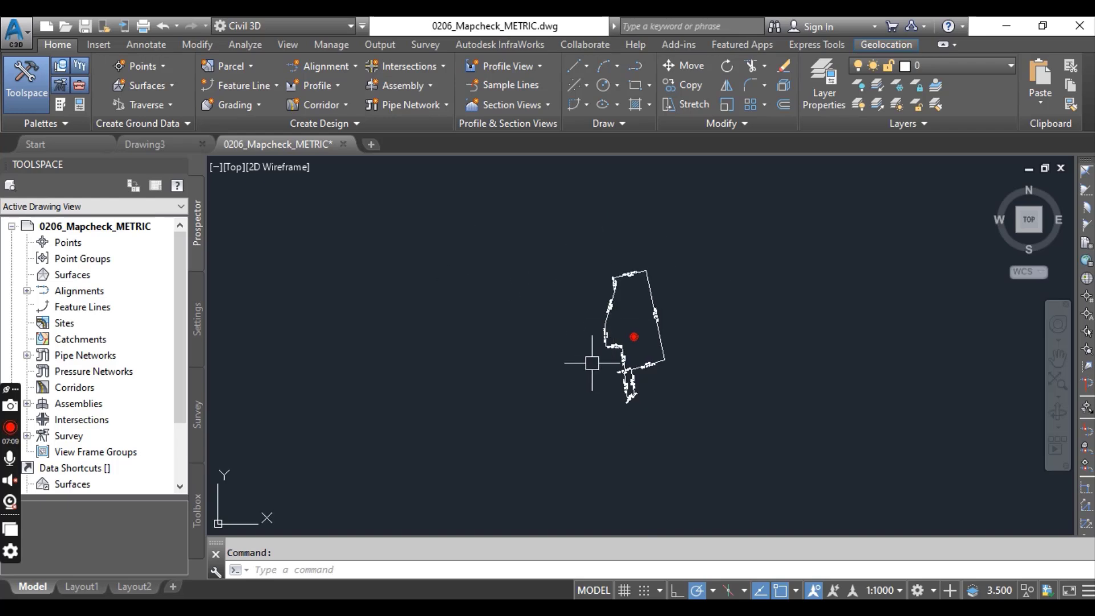
pyautogui.scroll(4, 619, 335)
pyautogui.scroll(-2, 519, 361)
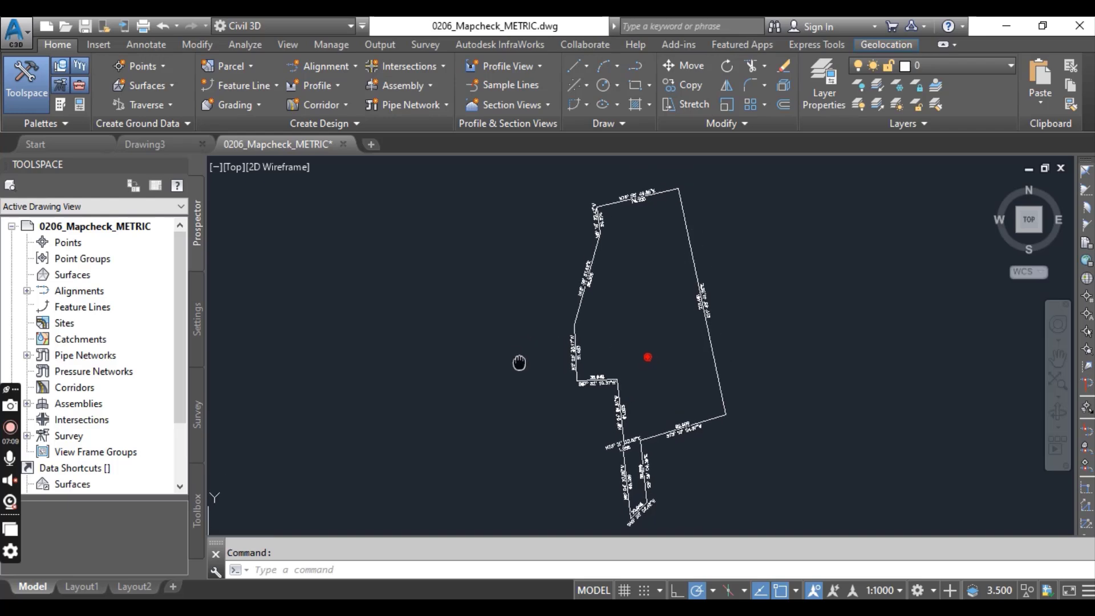
pyautogui.scroll(-1, 607, 300)
pyautogui.scroll(4, 571, 308)
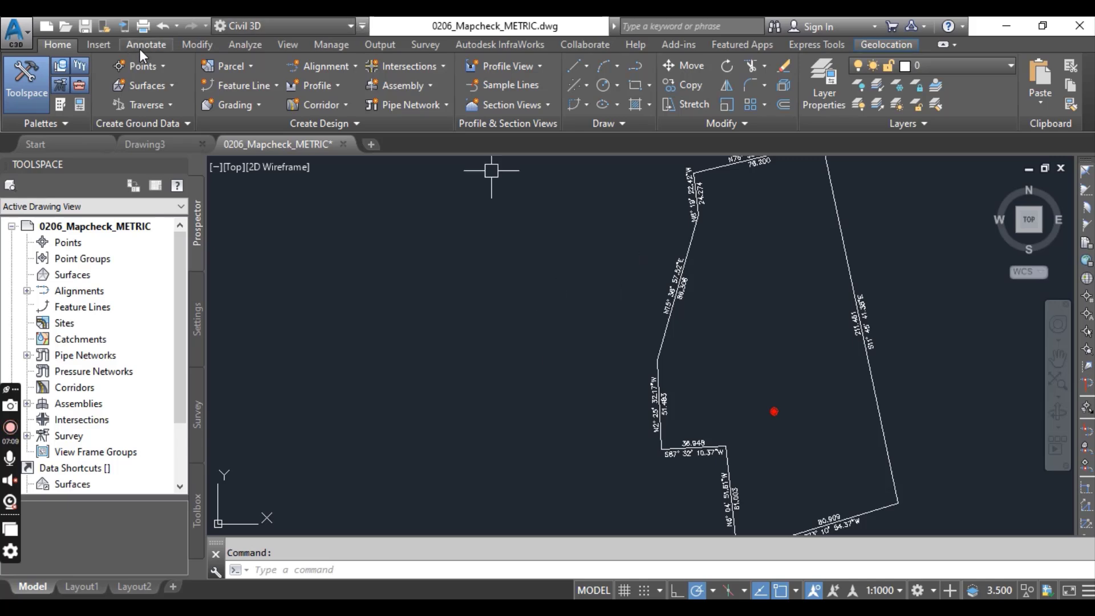
# Open the Mapcheck analysis and delete the existing Record Deed mapcheck
pyautogui.click(430, 46)
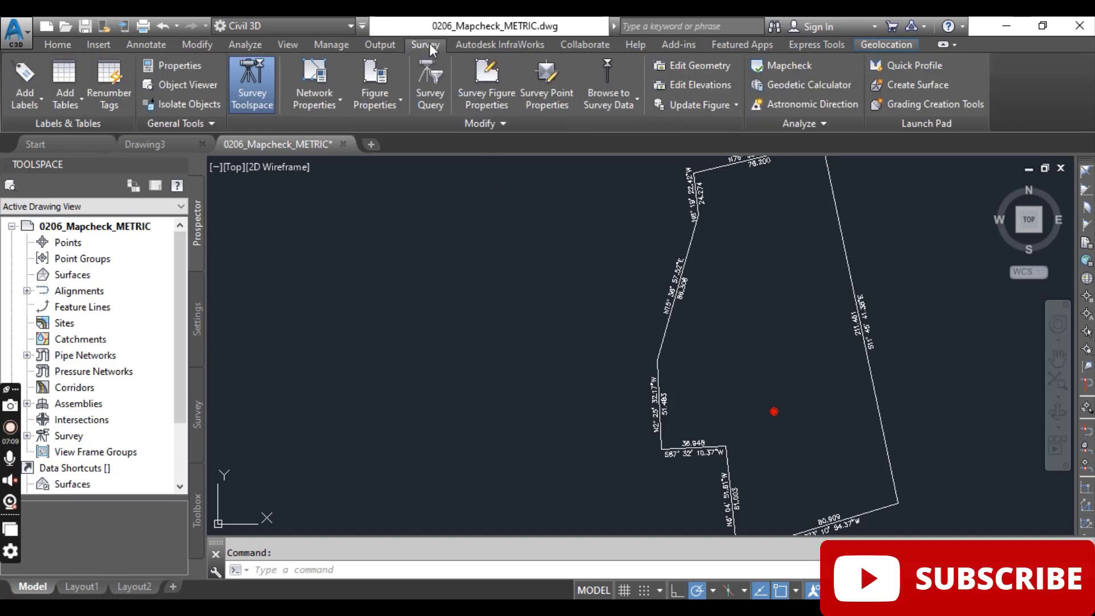
pyautogui.click(786, 66)
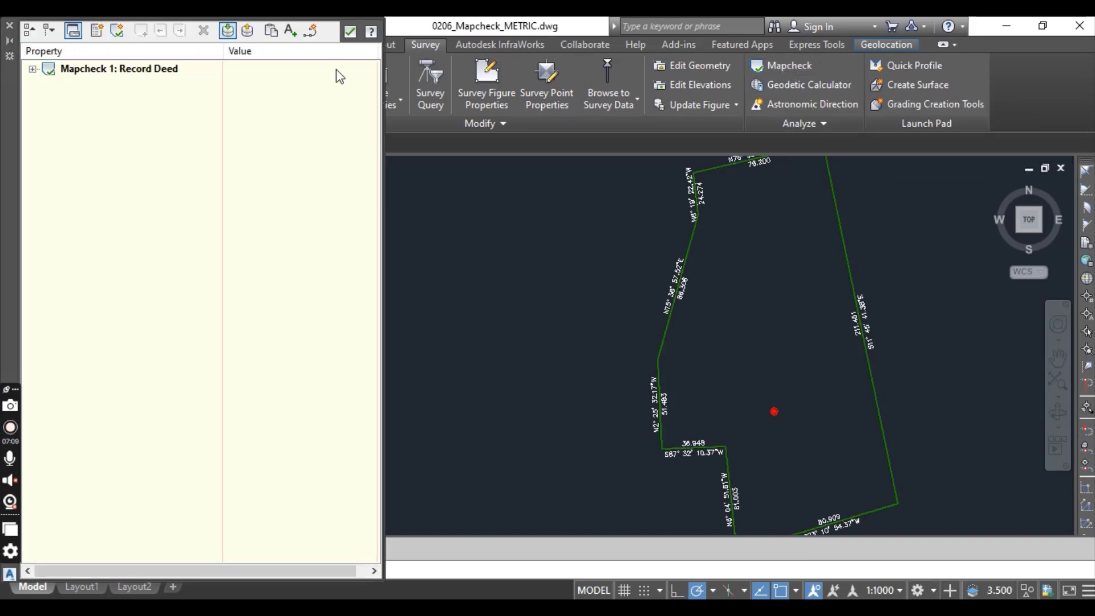
pyautogui.click(33, 70)
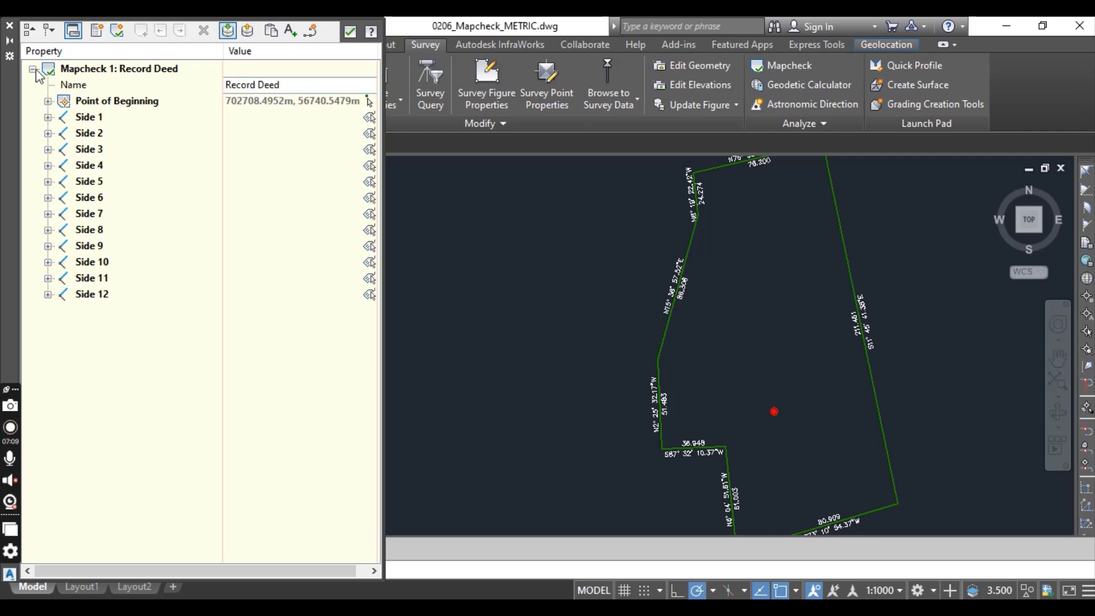
pyautogui.click(33, 70)
pyautogui.click(98, 70)
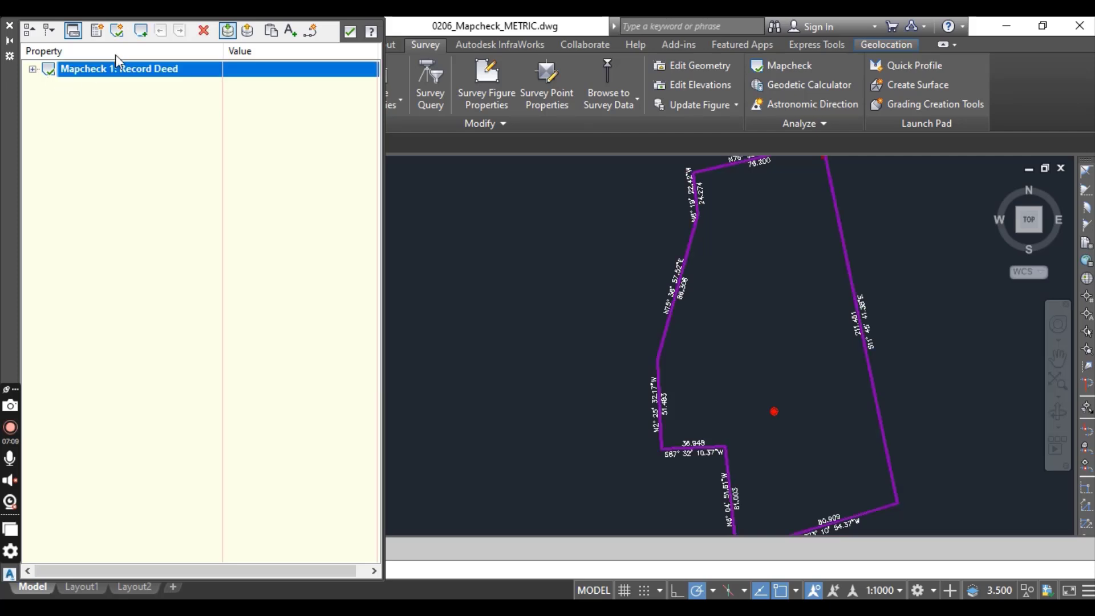
pyautogui.click(203, 30)
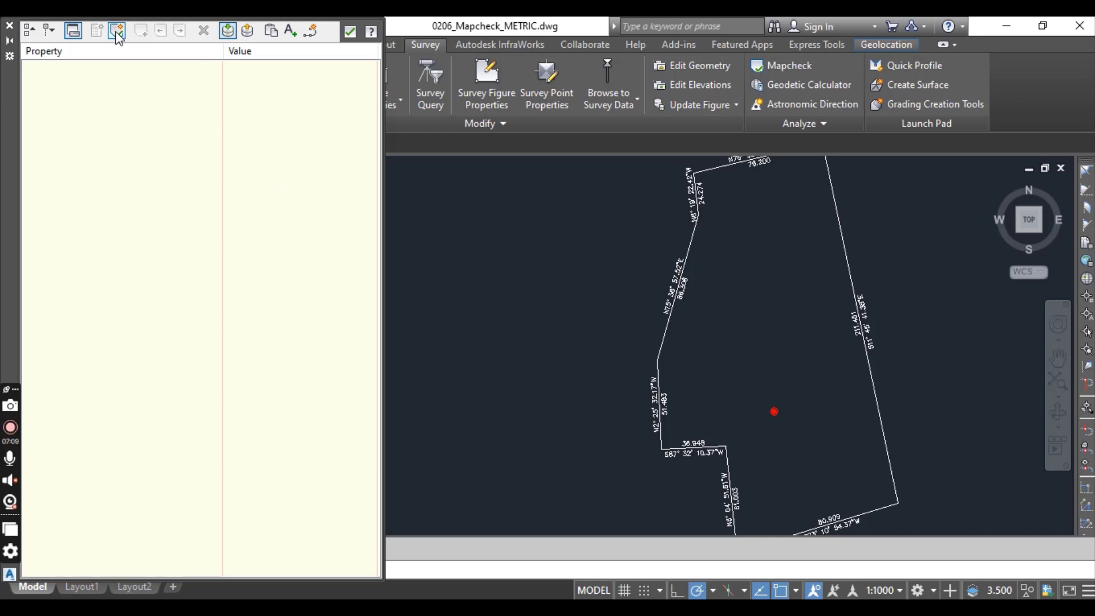
# Move the mapcheck window clear of the Toolspace and create a new mapcheck named "record deed"
pyautogui.moveTo(9, 104)
pyautogui.mouseDown()
pyautogui.moveTo(288, 138)
pyautogui.moveTo(543, 149)
pyautogui.moveTo(819, 121)
pyautogui.moveTo(822, 189)
pyautogui.mouseUp()
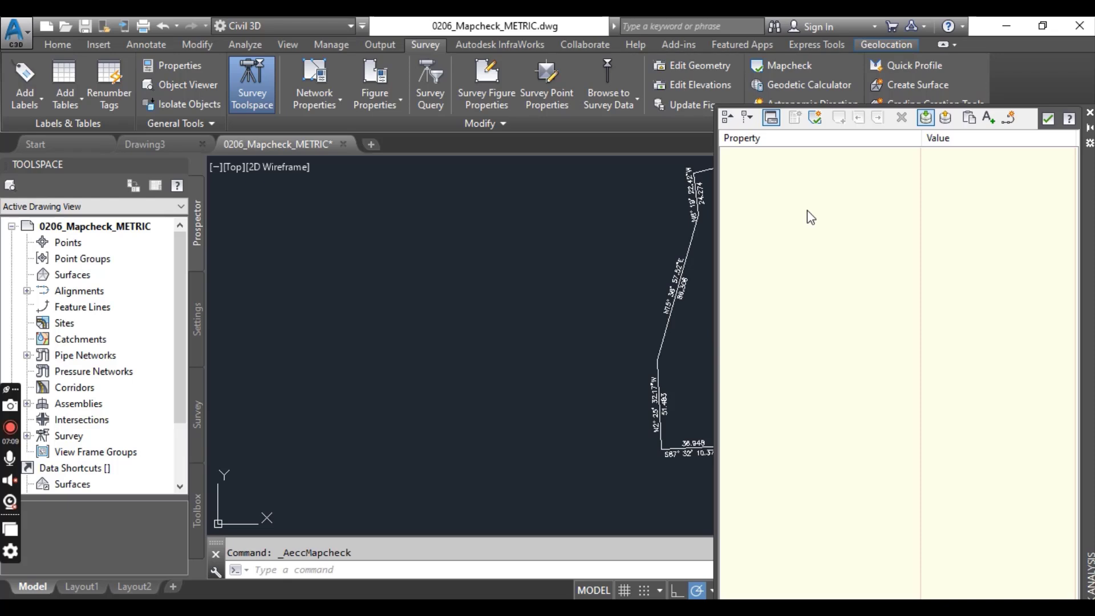
pyautogui.click(814, 118)
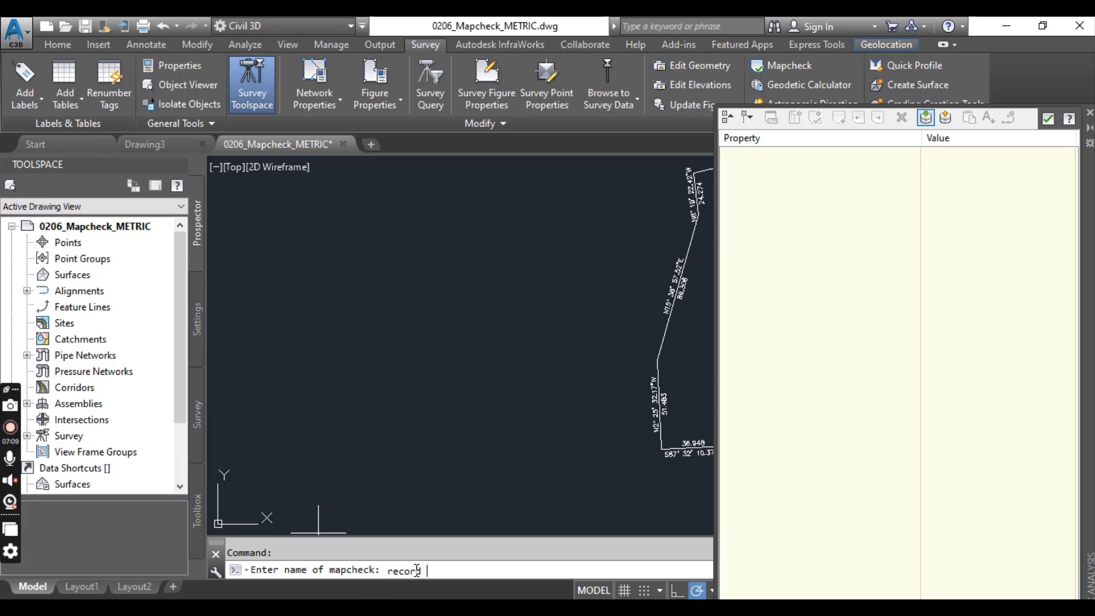
pyautogui.write('d')
pyautogui.press('Return')
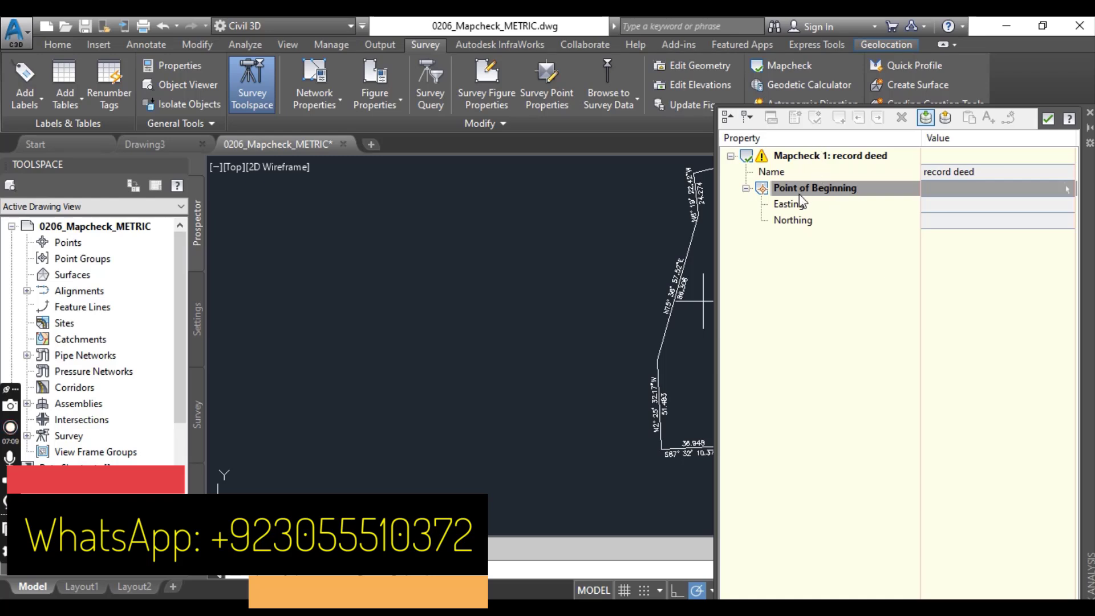
# Set the mapcheck's point of beginning at the parcel's northeast corner, where the 76.200 and 211.461 lines meet
pyautogui.moveTo(479, 274); pyautogui.dragTo(255, 320, button='middle')
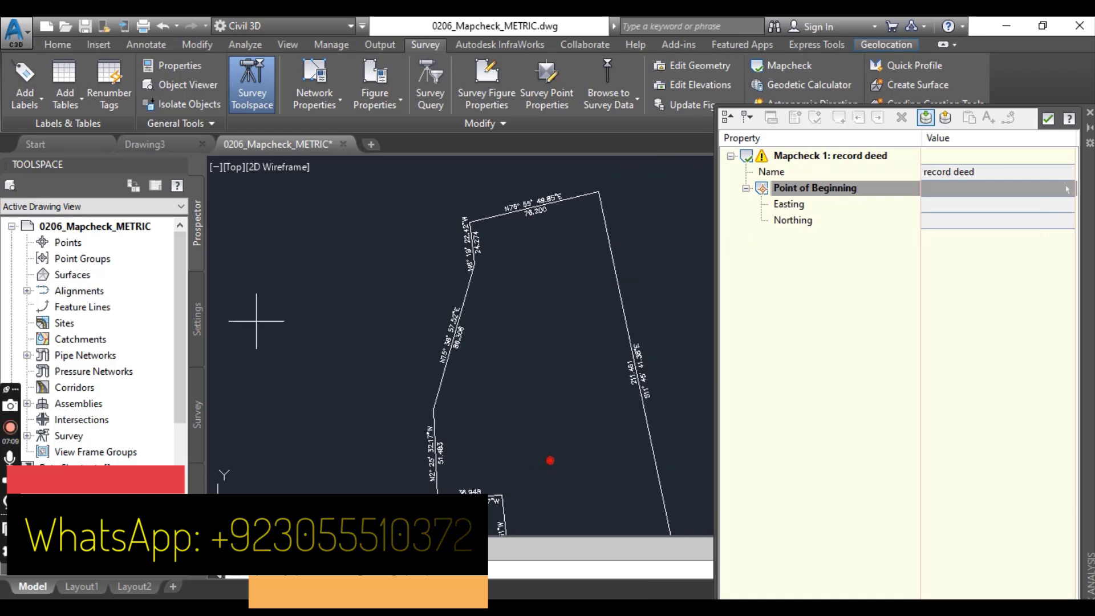
pyautogui.scroll(-4, 498, 269)
pyautogui.moveTo(514, 291); pyautogui.dragTo(376, 280, button='middle')
pyautogui.scroll(5, 402, 242)
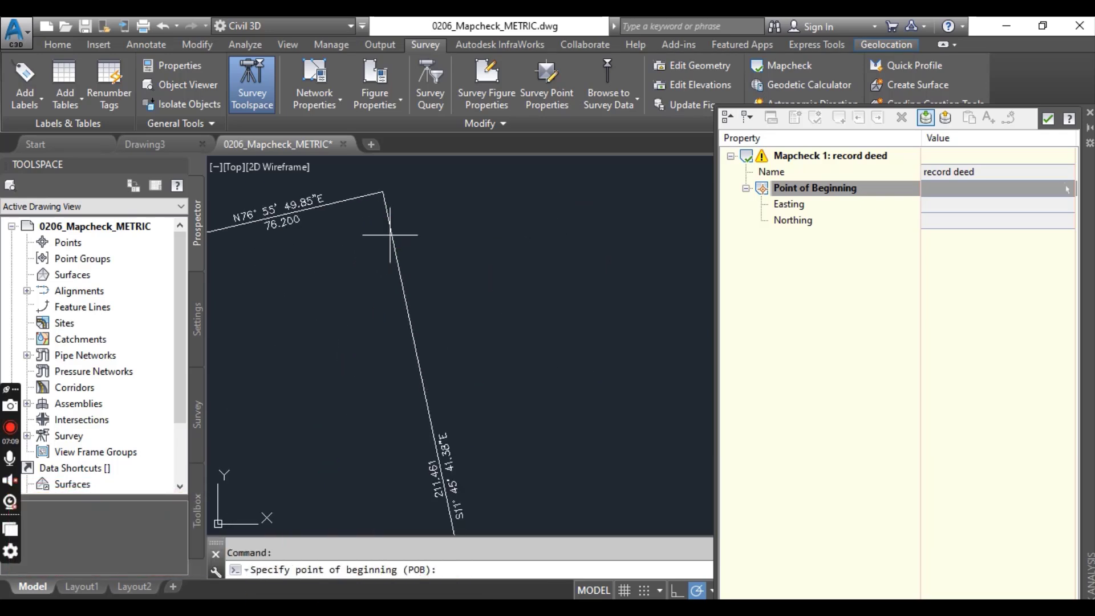
pyautogui.scroll(-3, 371, 232)
pyautogui.scroll(3, 363, 216)
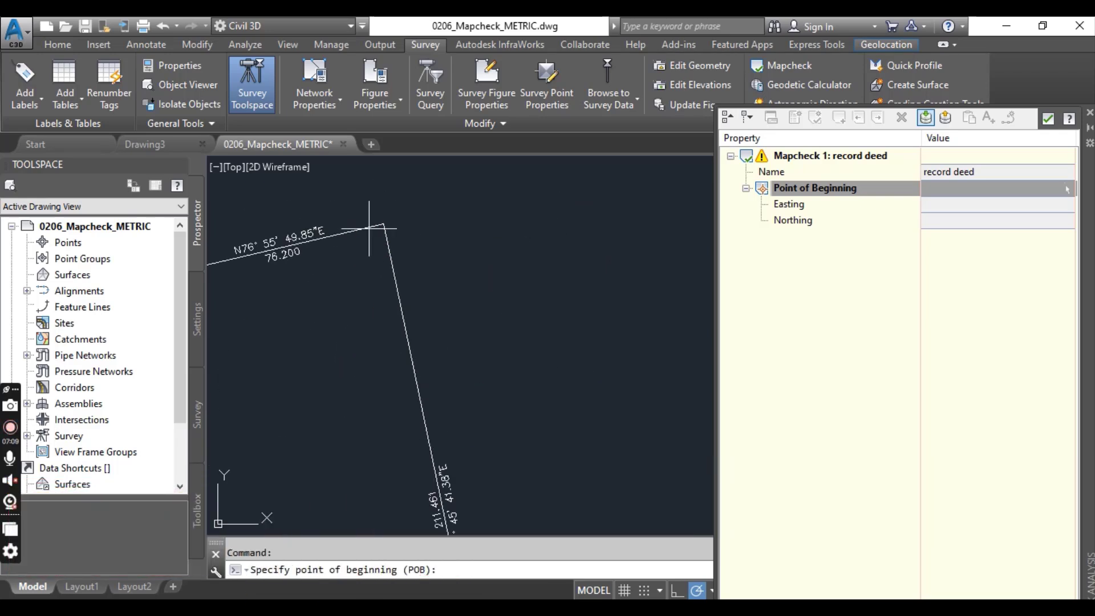
pyautogui.click(383, 224)
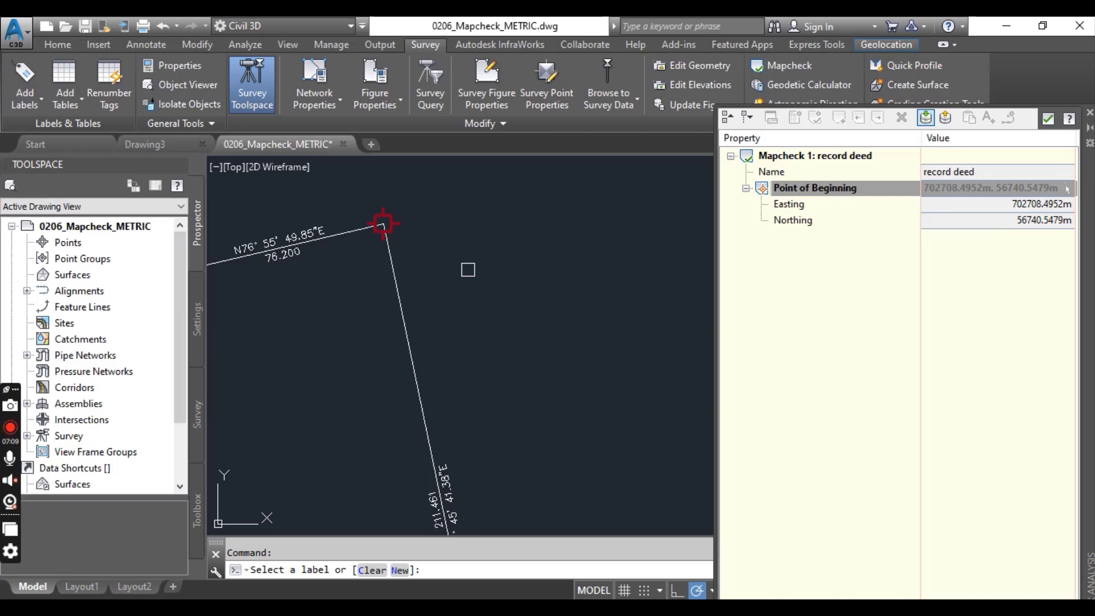
# Add the long eastern line's label, S11° 45' 41.38"E, 211.461, as the first mapcheck side
pyautogui.scroll(-3, 445, 343)
pyautogui.scroll(6, 442, 374)
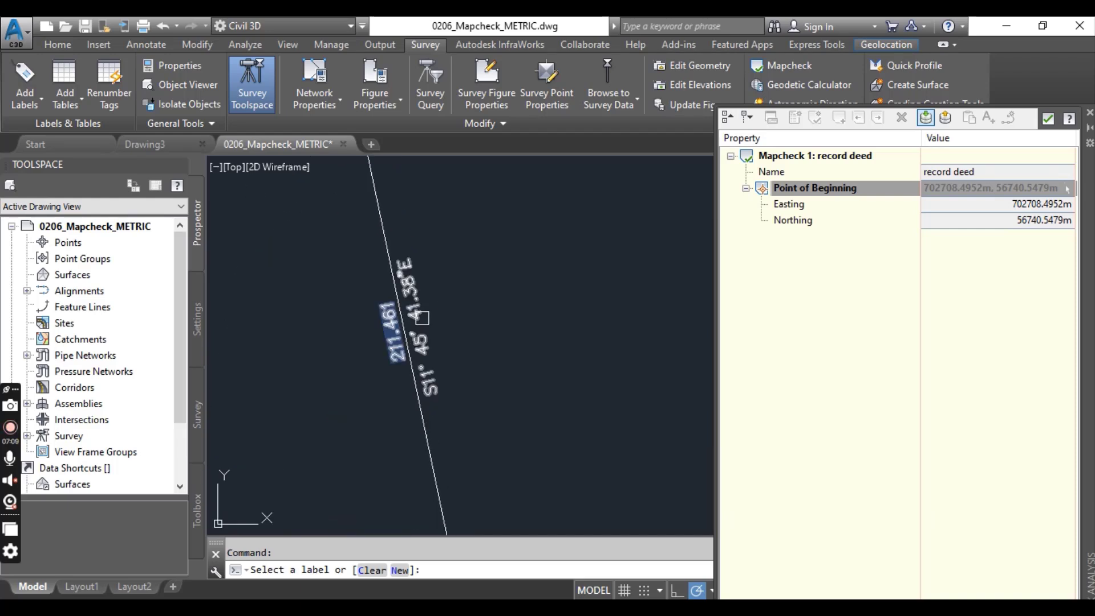
pyautogui.click(422, 317)
# Add the label S73° 10' 54.37"W, 80.909 of the line running southwest from side 1 as the second mapcheck side
pyautogui.scroll(-4, 472, 286)
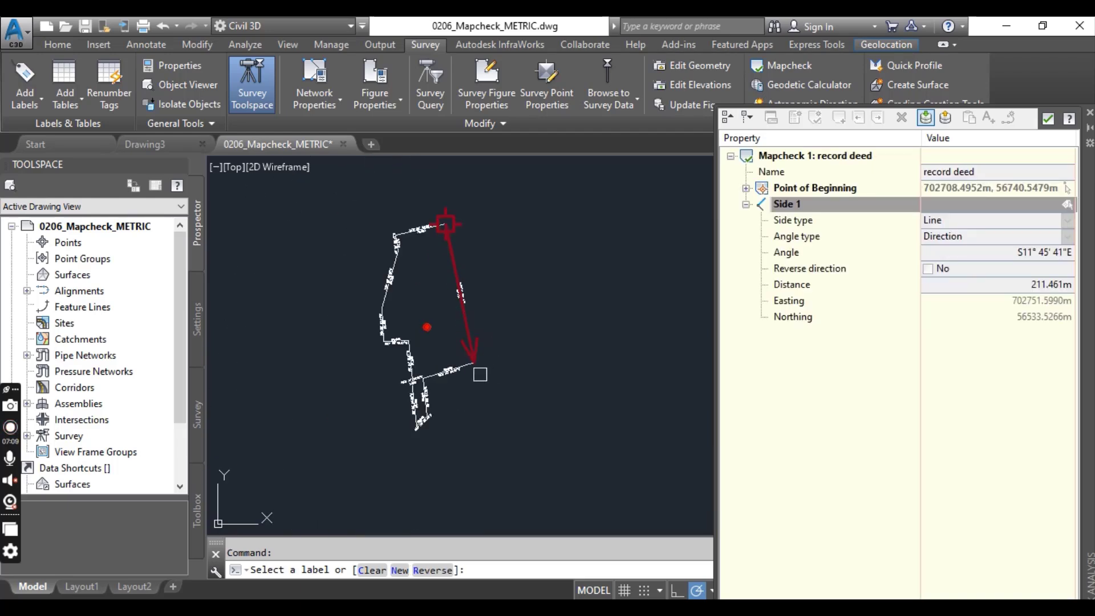
pyautogui.scroll(5, 462, 319)
pyautogui.scroll(-4, 451, 319)
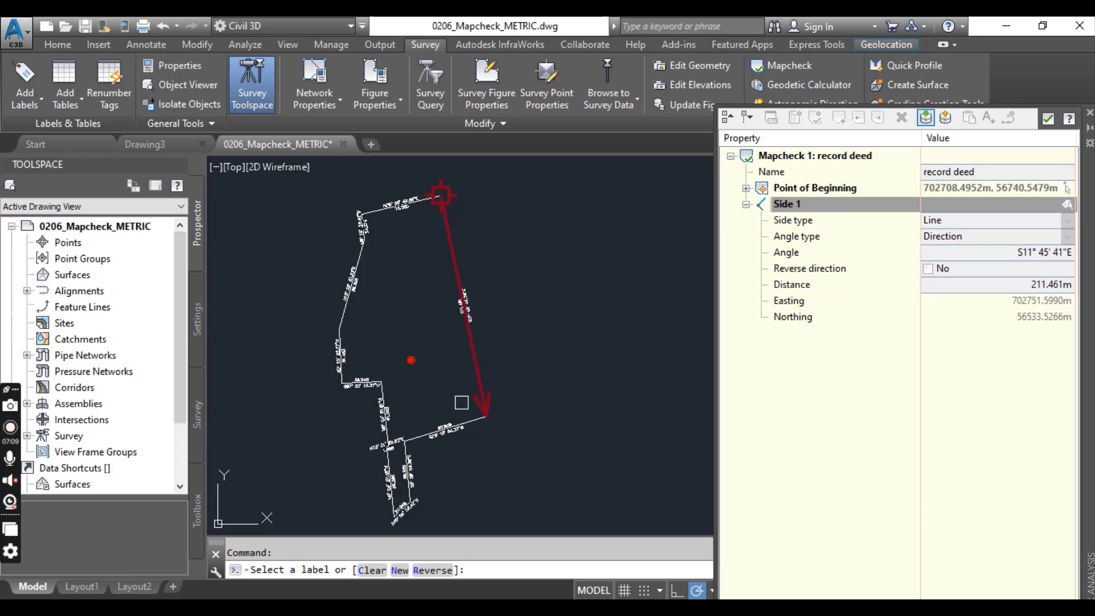
pyautogui.moveTo(465, 470); pyautogui.dragTo(468, 437, button='middle')
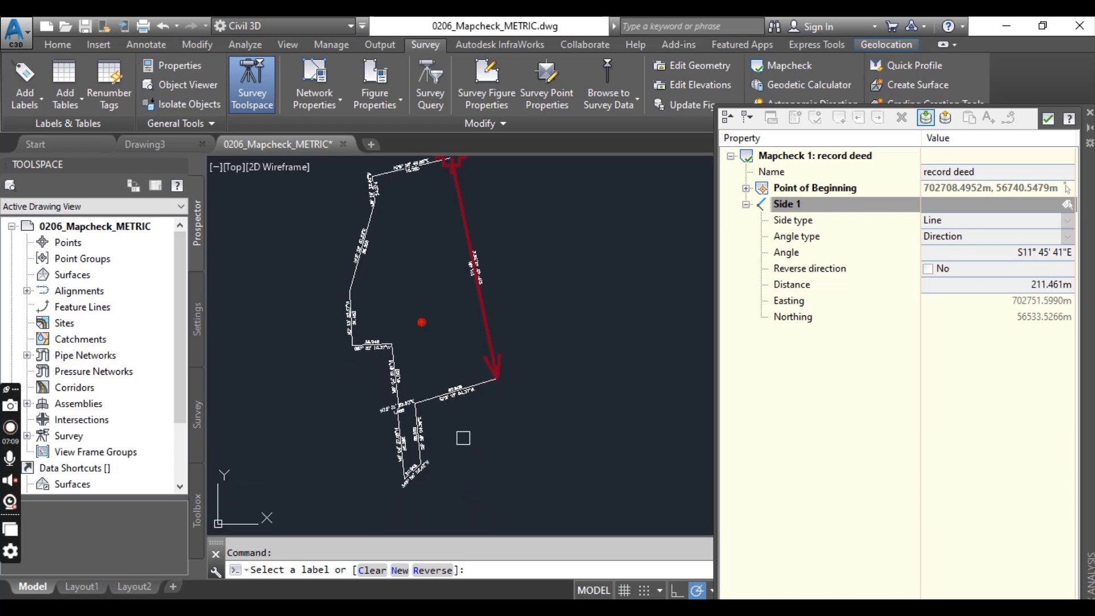
pyautogui.scroll(2, 474, 360)
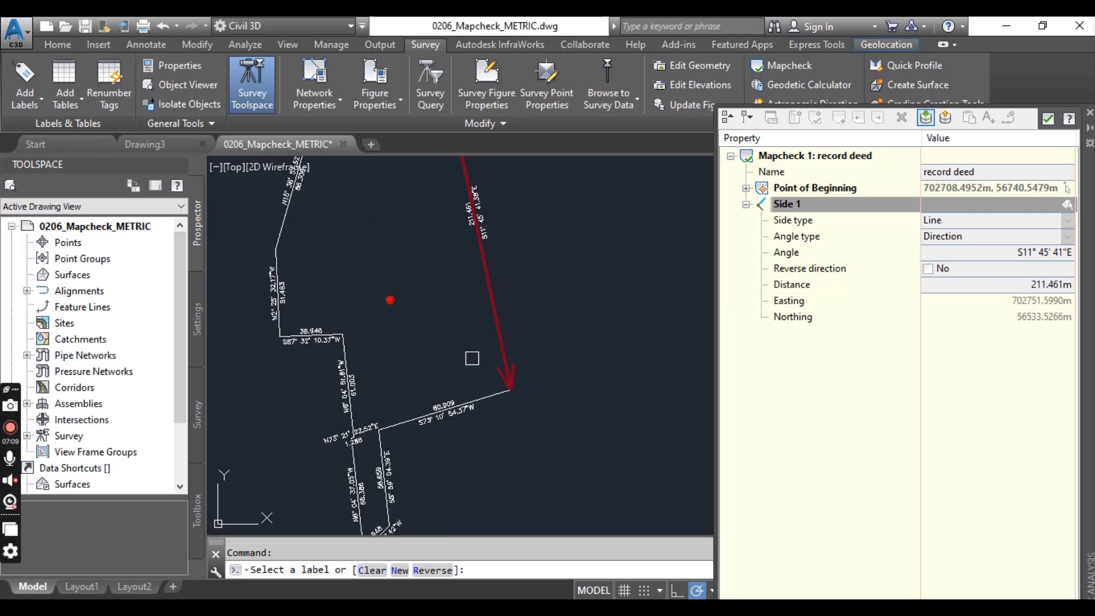
pyautogui.moveTo(472, 357); pyautogui.dragTo(477, 446)
pyautogui.scroll(-2, 477, 391)
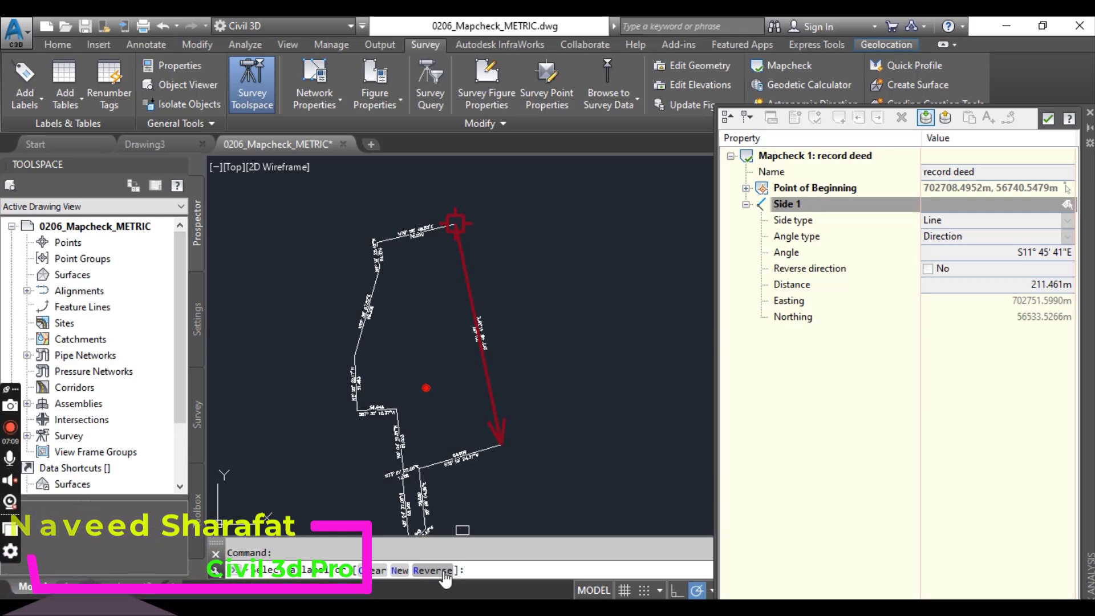
pyautogui.moveTo(482, 430); pyautogui.dragTo(496, 357, button='middle')
pyautogui.scroll(2, 484, 386)
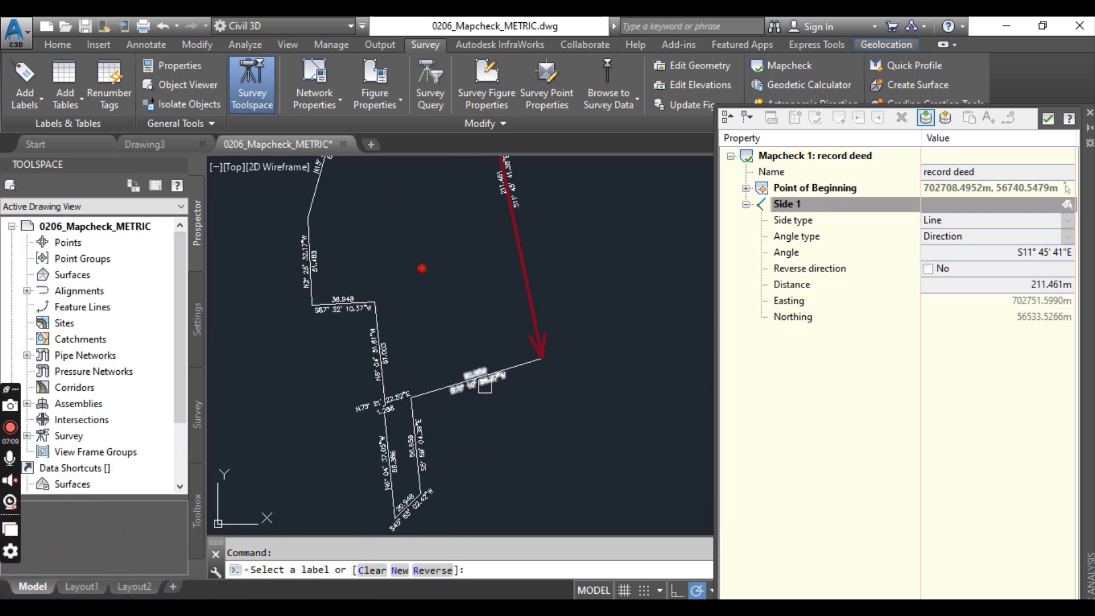
pyautogui.scroll(4, 487, 386)
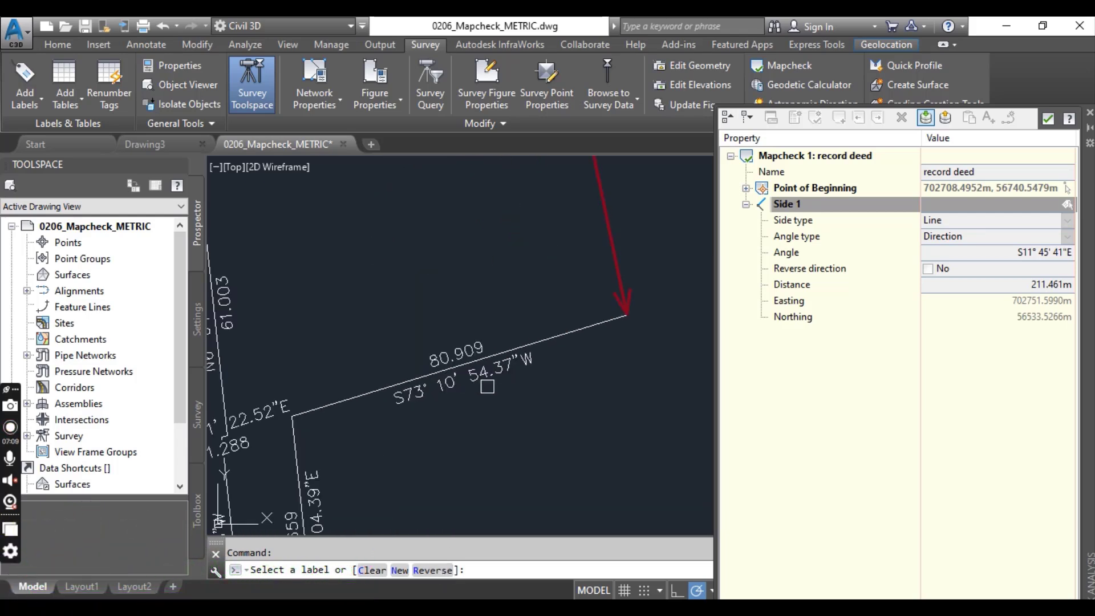
pyautogui.click(486, 376)
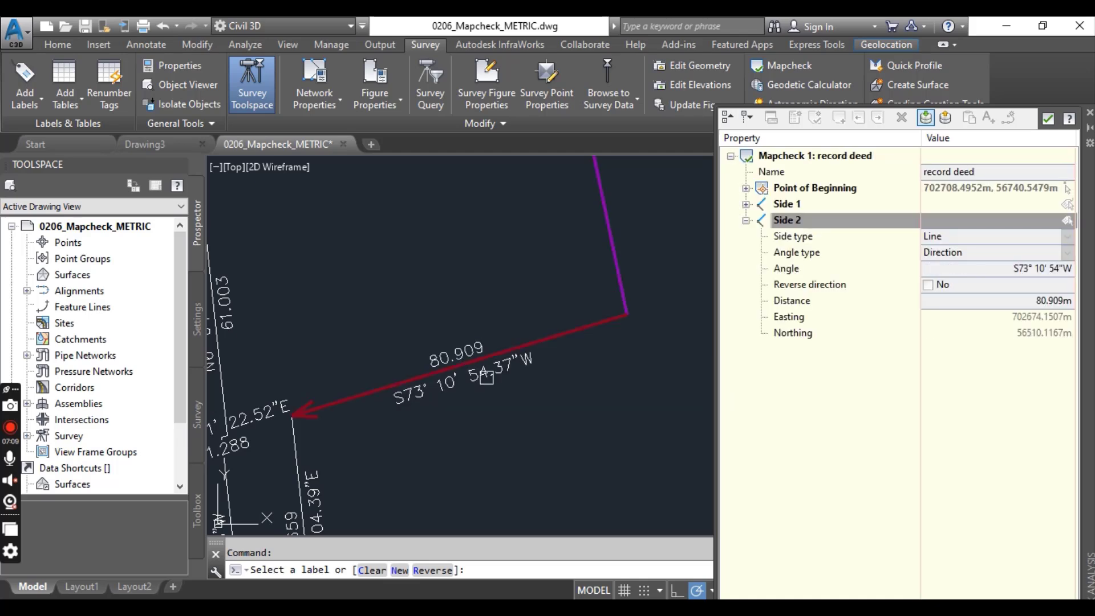
# Add the labels S5° 59' 04.39"E, 56.659 and S45° 55' 02.42"W, 20.948 as the third and fourth mapcheck sides
pyautogui.scroll(-3, 439, 311)
pyautogui.moveTo(399, 355); pyautogui.dragTo(427, 301, button='middle')
pyautogui.scroll(4, 422, 330)
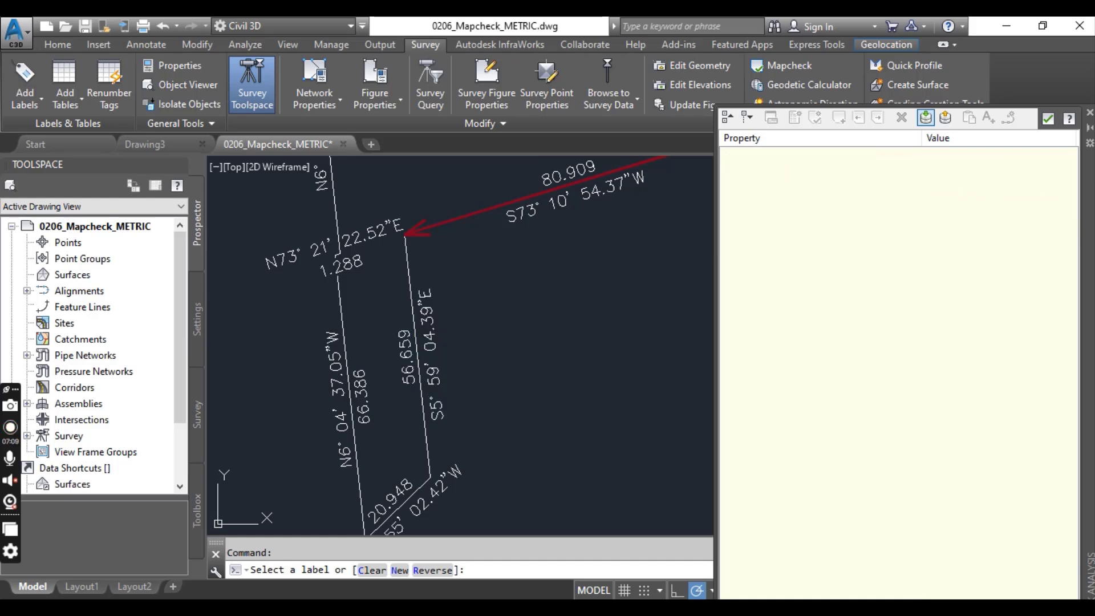
pyautogui.click(450, 326)
pyautogui.scroll(-4, 472, 319)
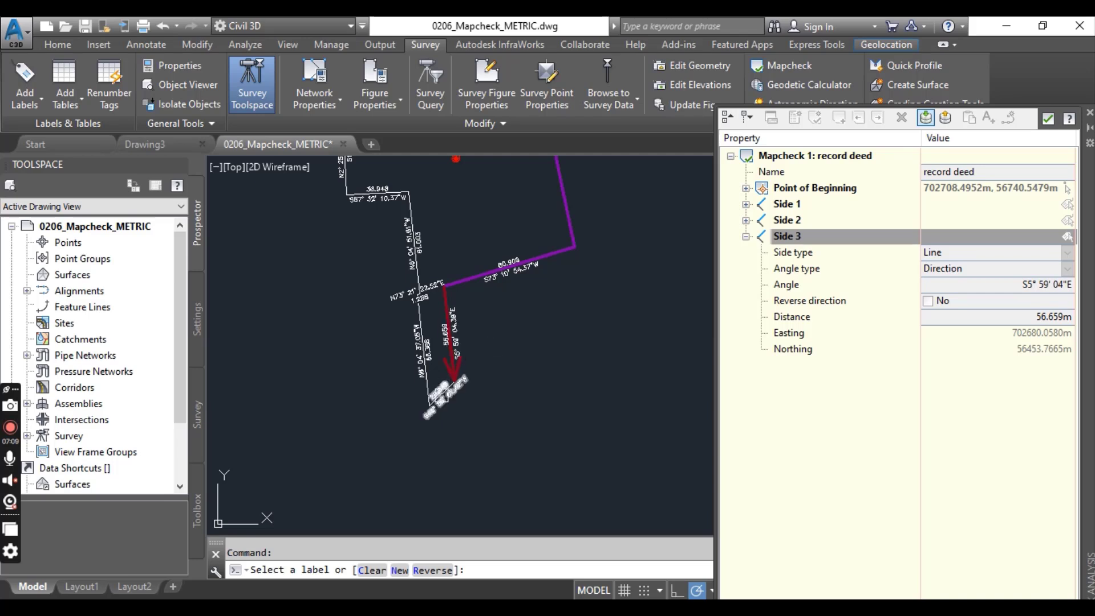
pyautogui.scroll(2, 442, 389)
pyautogui.click(447, 407)
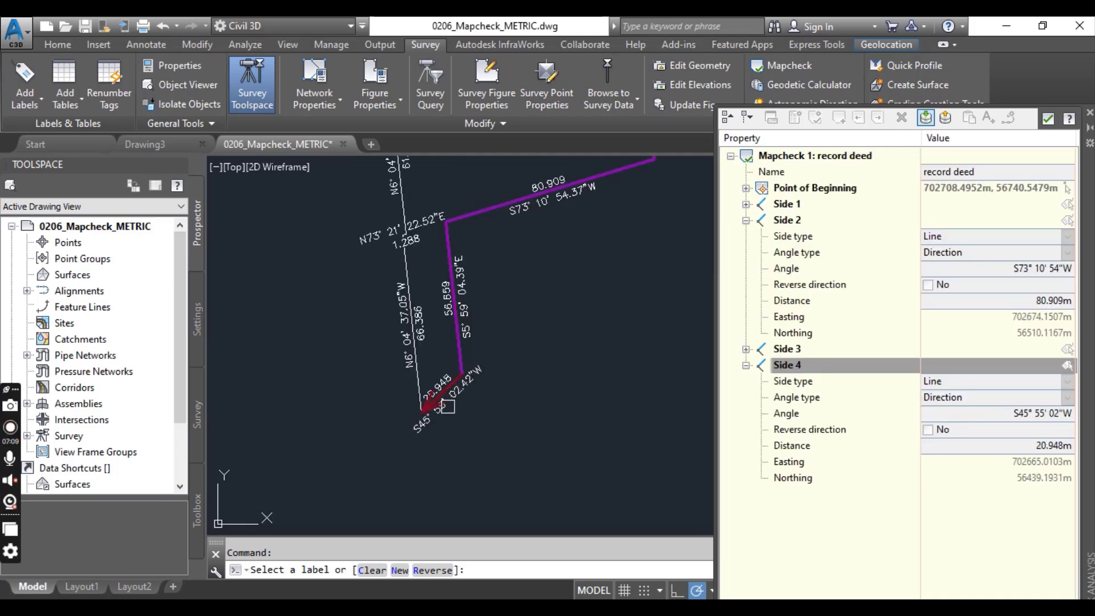
# Add the label N6° 04' 37.05"W, 66.386 of the line running north from side 4's end as the fifth mapcheck side
pyautogui.moveTo(448, 406); pyautogui.dragTo(459, 472, button='middle')
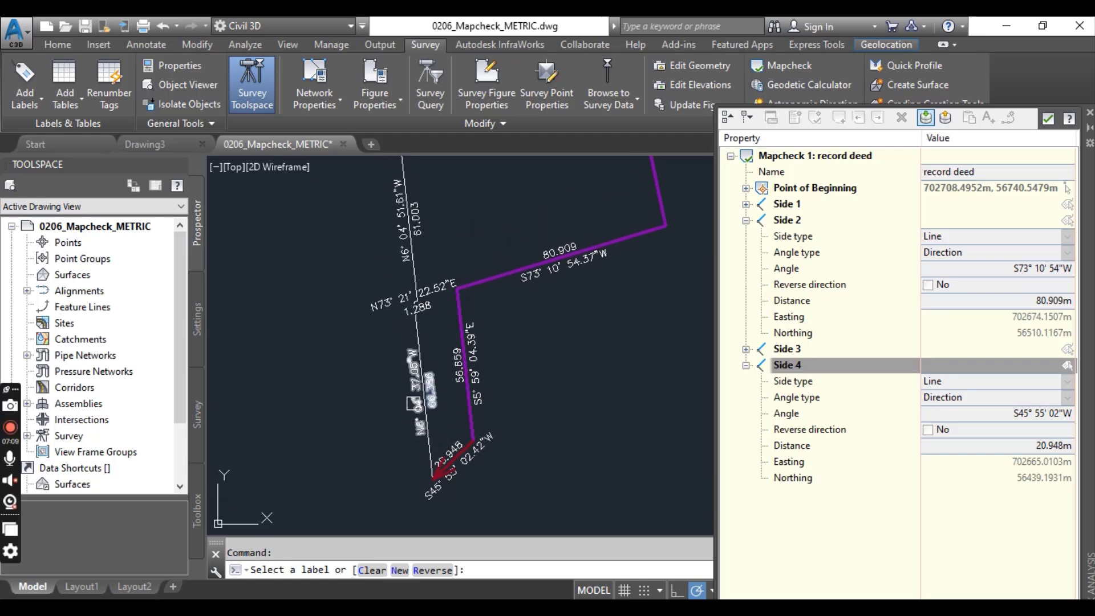
pyautogui.scroll(-2, 410, 398)
pyautogui.scroll(4, 410, 397)
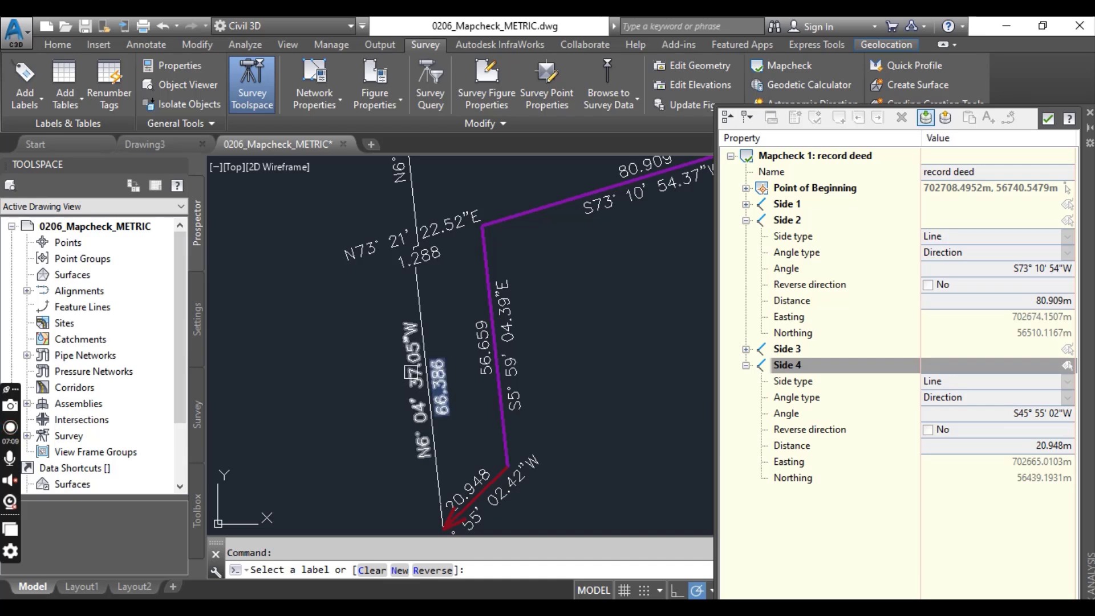
pyautogui.scroll(-1, 410, 376)
pyautogui.scroll(-1, 393, 328)
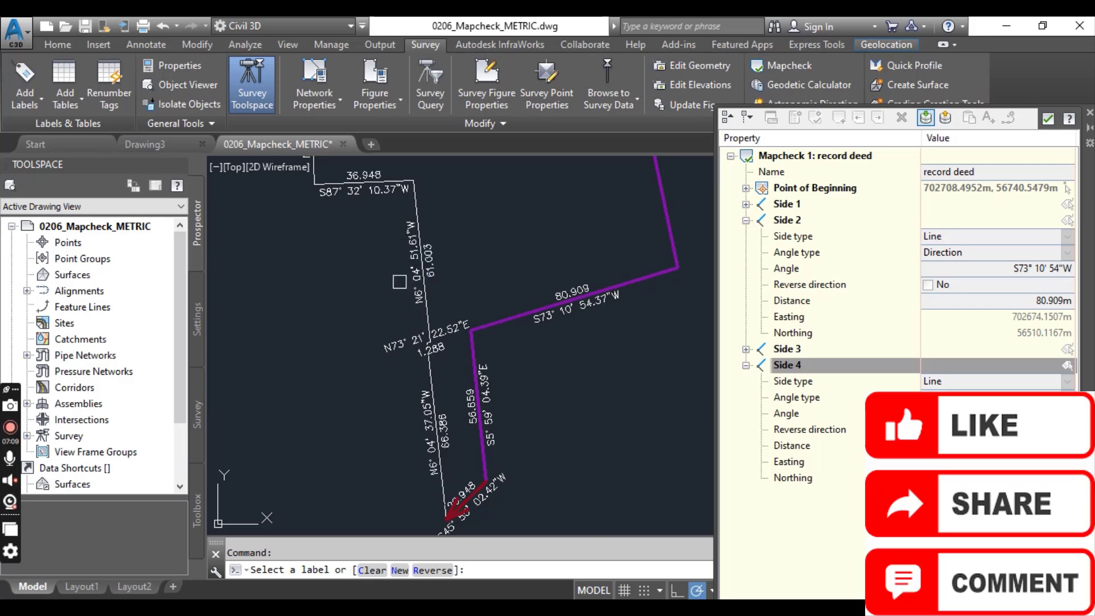
pyautogui.scroll(-1, 398, 314)
pyautogui.scroll(1, 396, 358)
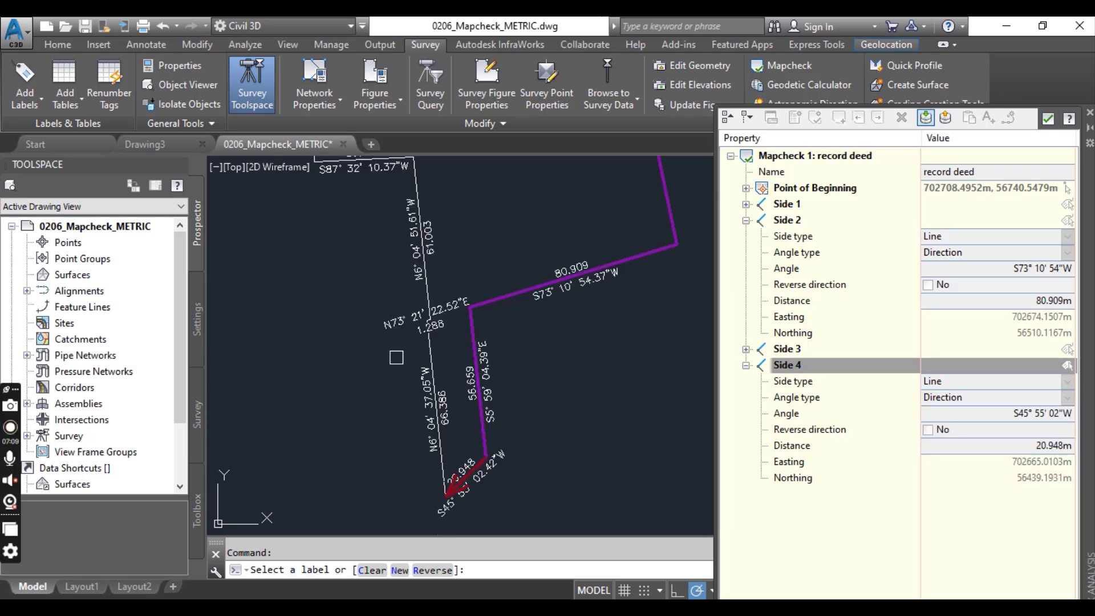
pyautogui.scroll(-1, 395, 366)
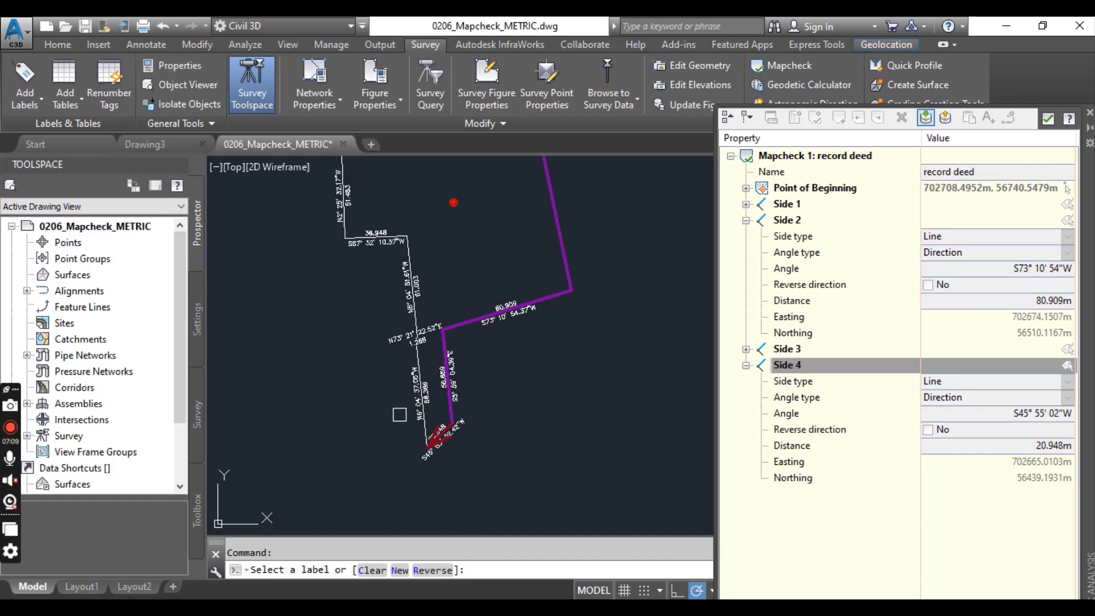
pyautogui.scroll(2, 401, 414)
pyautogui.click(418, 381)
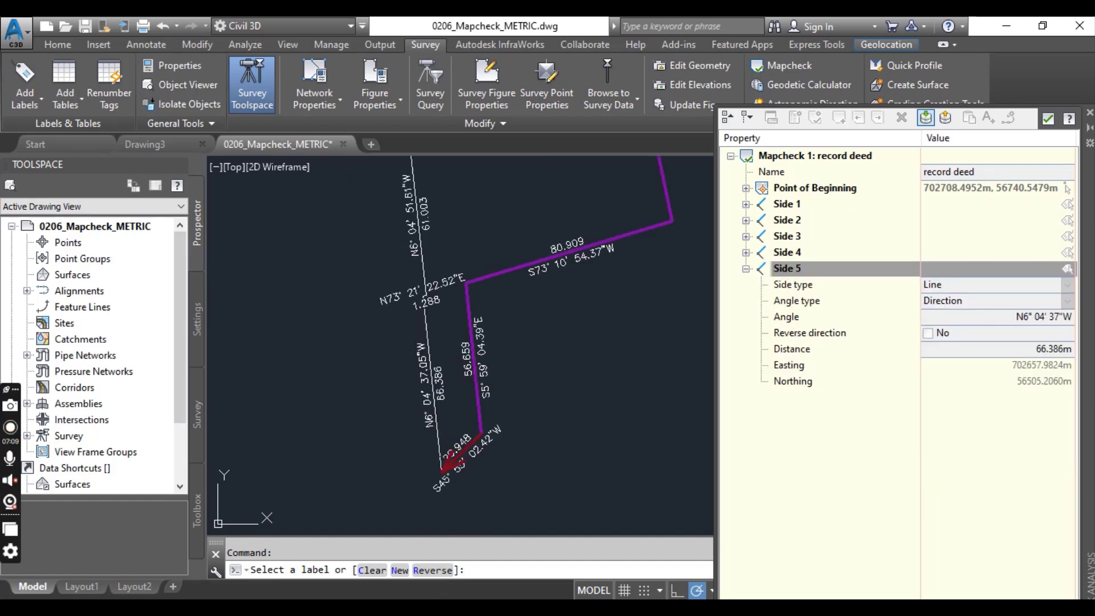
# Add the short jog's label, N73° 21' 22.52"E, 1.288, as the sixth mapcheck side
pyautogui.moveTo(439, 282); pyautogui.dragTo(440, 331, button='middle')
pyautogui.scroll(6, 439, 331)
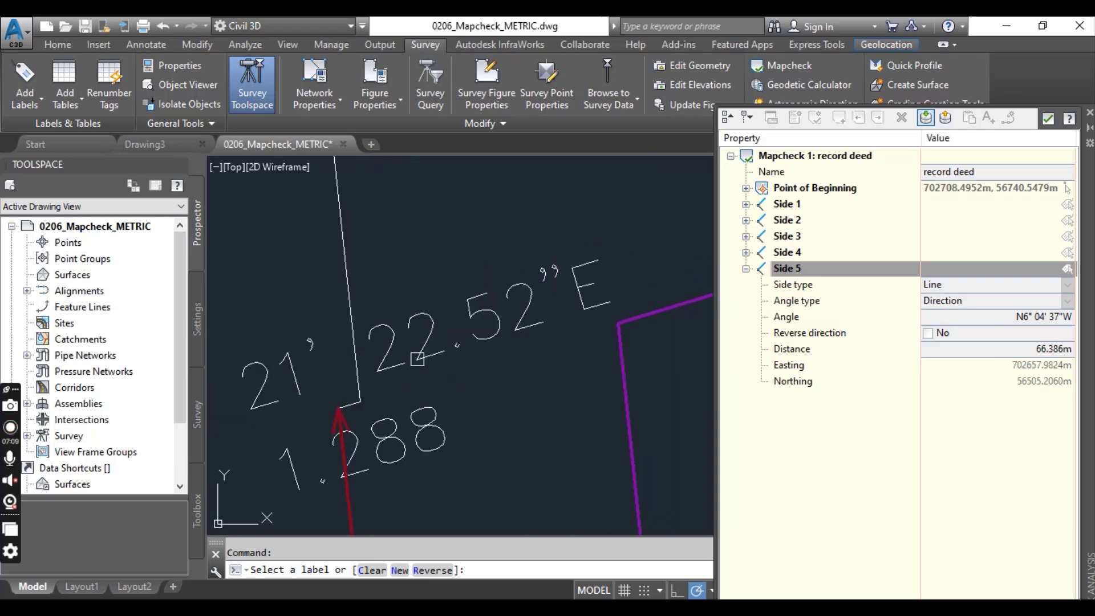
pyautogui.scroll(2, 391, 392)
pyautogui.scroll(-2, 426, 369)
pyautogui.scroll(-2, 426, 369)
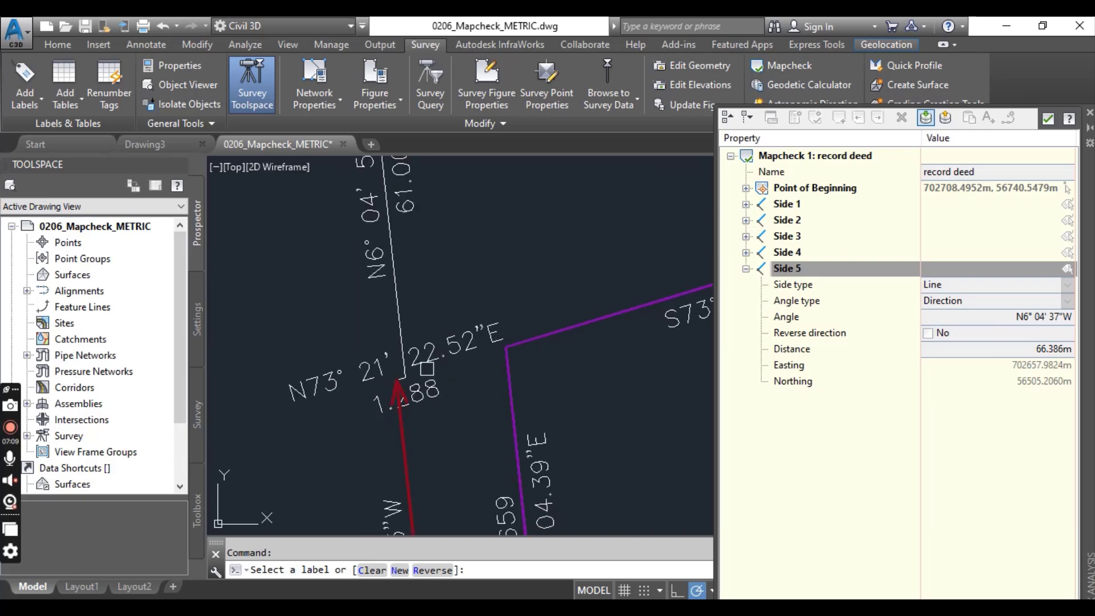
pyautogui.click(426, 369)
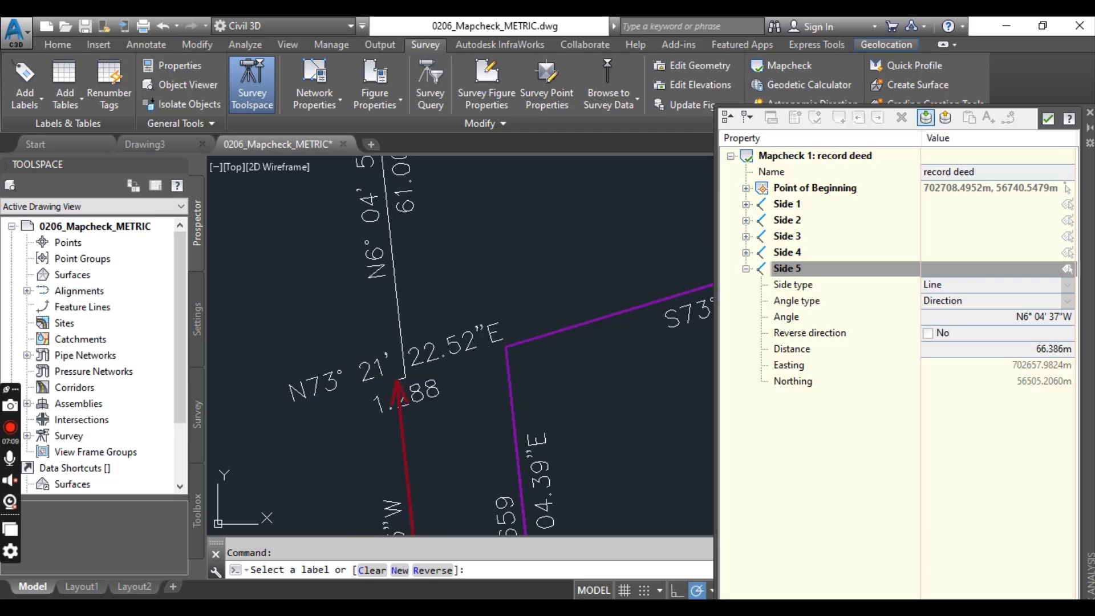
# Add the label N6° 04' 51.61"W, 61.003 of the line north of the jog as the seventh mapcheck side
pyautogui.scroll(6, 387, 370)
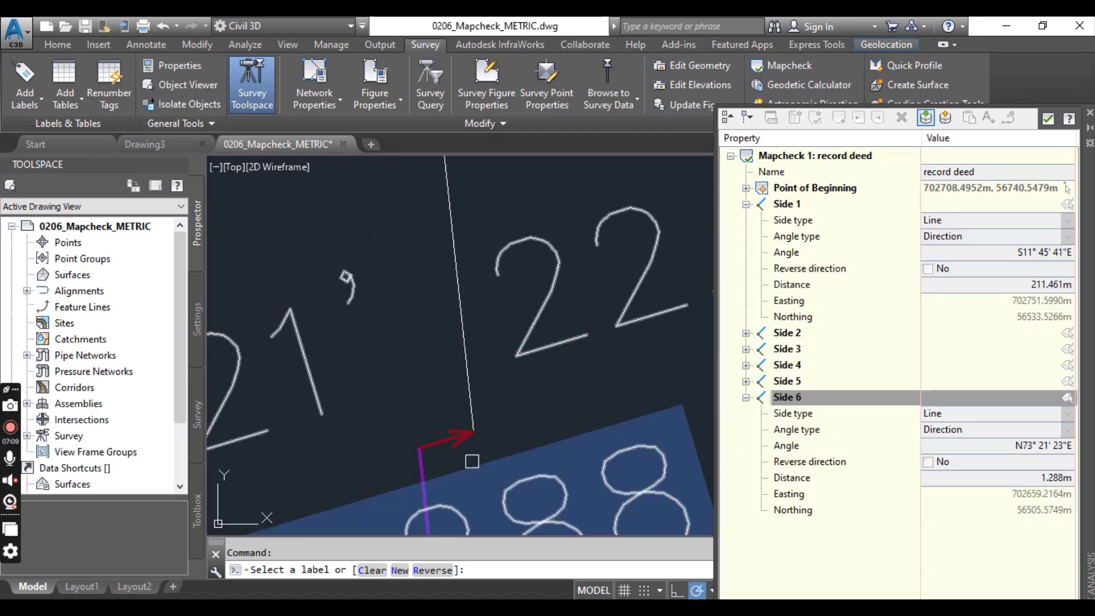
pyautogui.scroll(-6, 451, 399)
pyautogui.scroll(-4, 417, 301)
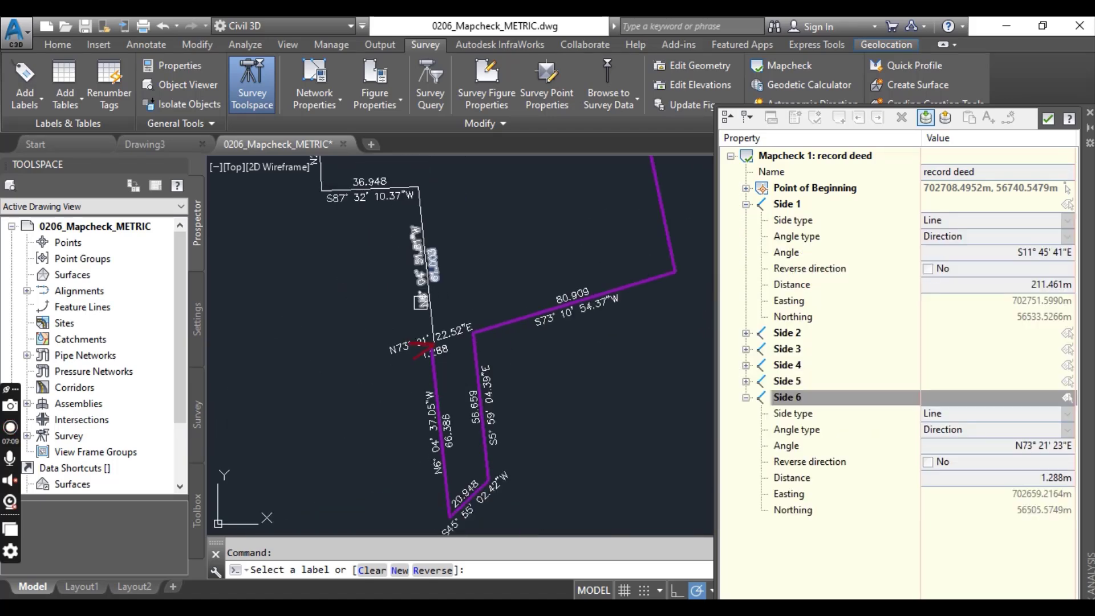
pyautogui.scroll(2, 412, 295)
pyautogui.moveTo(404, 288); pyautogui.dragTo(417, 376, button='middle')
pyautogui.click(423, 328)
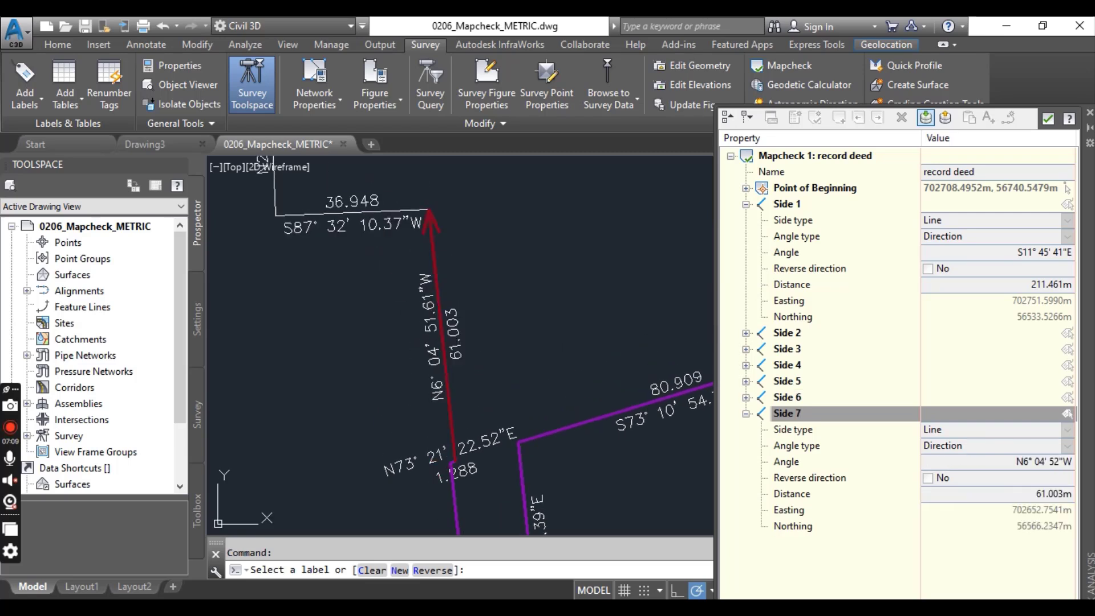
# Add the labels S87° 32' 10.37"W, 36.948 and N2° 25' 32.17"W, 51.483 as the eighth and ninth mapcheck sides
pyautogui.click(370, 231)
pyautogui.scroll(-3, 371, 231)
pyautogui.scroll(3, 358, 342)
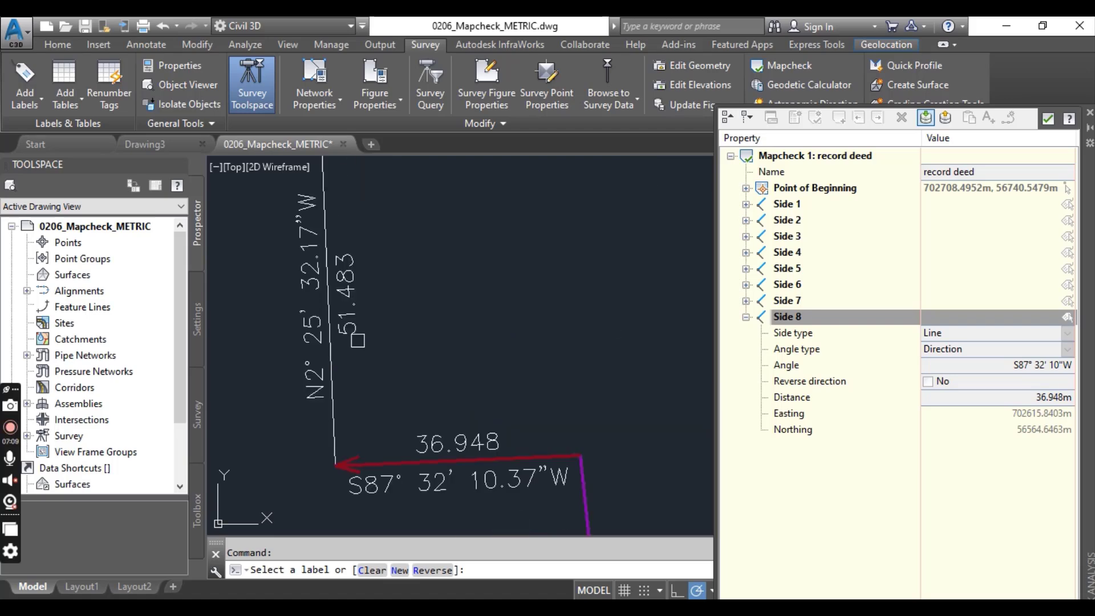
pyautogui.click(346, 294)
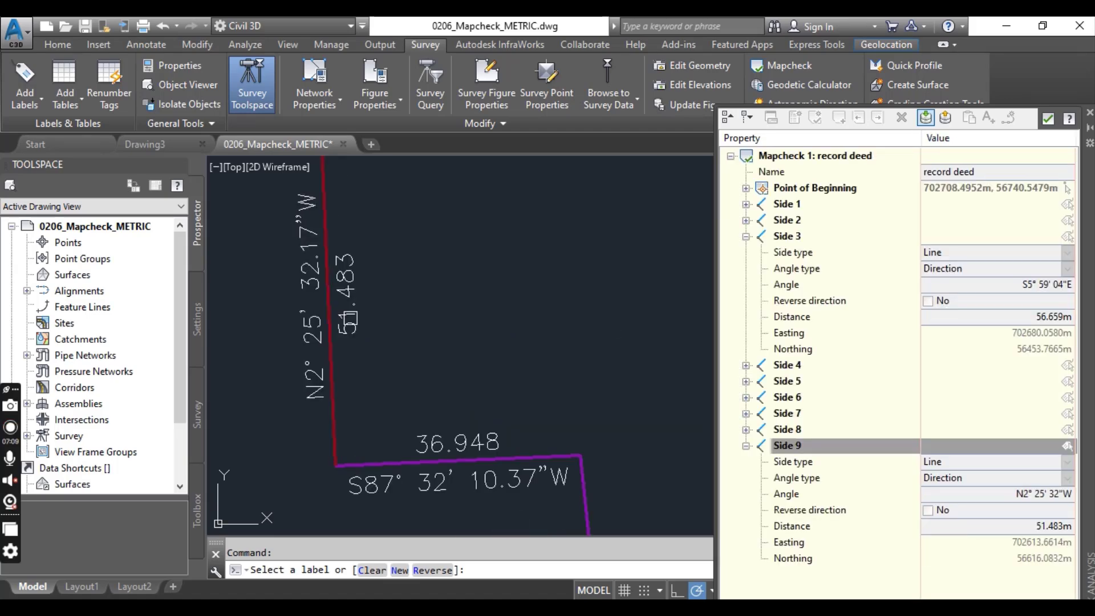
# Add the label N15° 38' 57.52"E, 86.306 of the western boundary line as the tenth mapcheck side
pyautogui.scroll(-2, 401, 309)
pyautogui.scroll(-1, 401, 309)
pyautogui.moveTo(391, 313); pyautogui.dragTo(379, 359, button='middle')
pyautogui.scroll(-2, 362, 384)
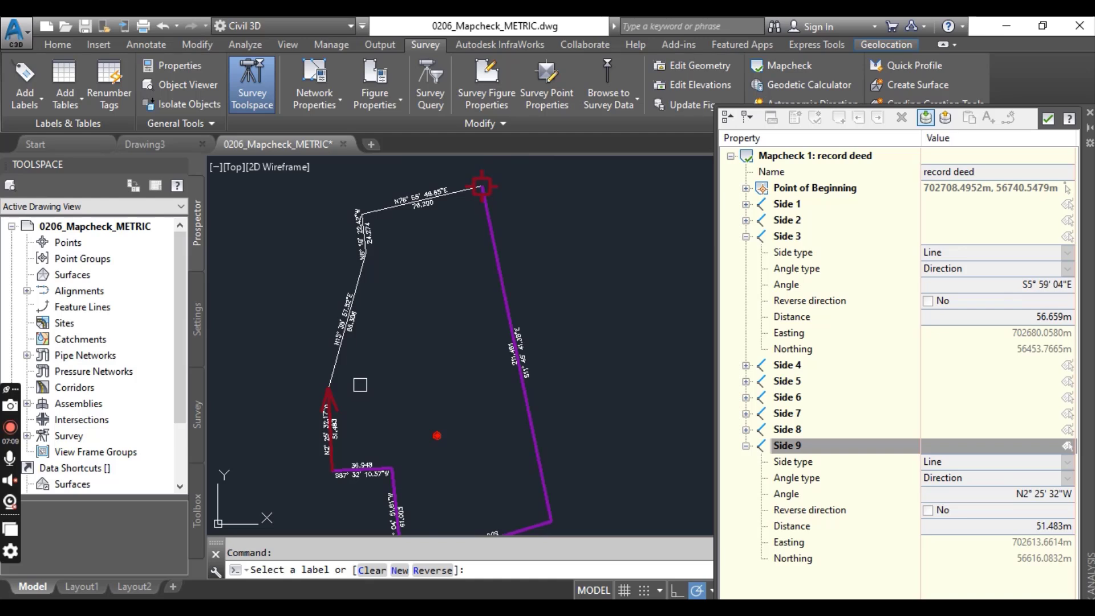
pyautogui.scroll(2, 340, 342)
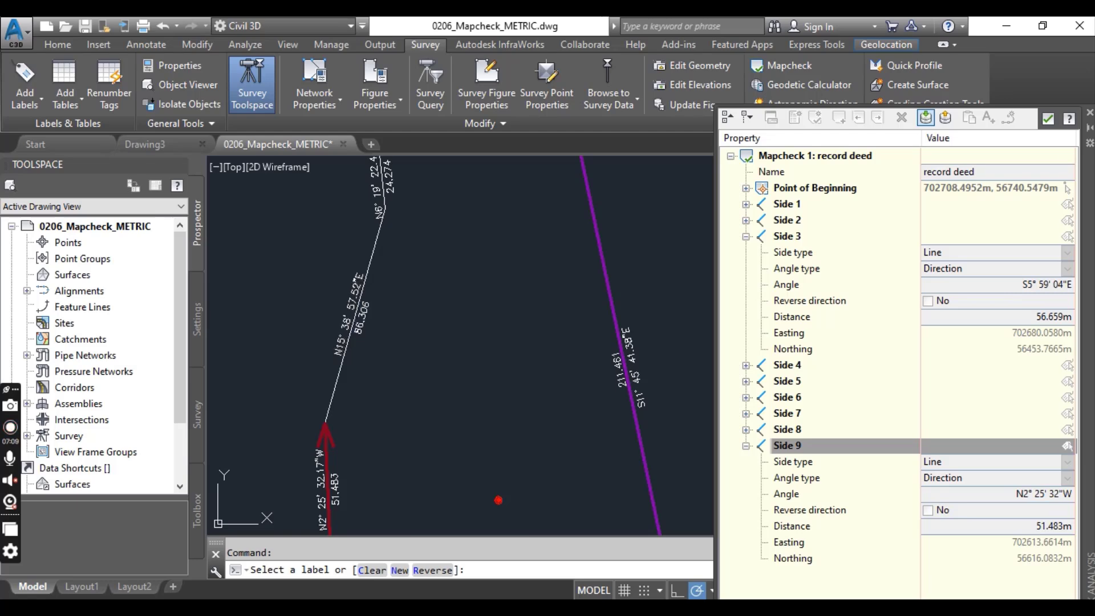
pyautogui.click(368, 311)
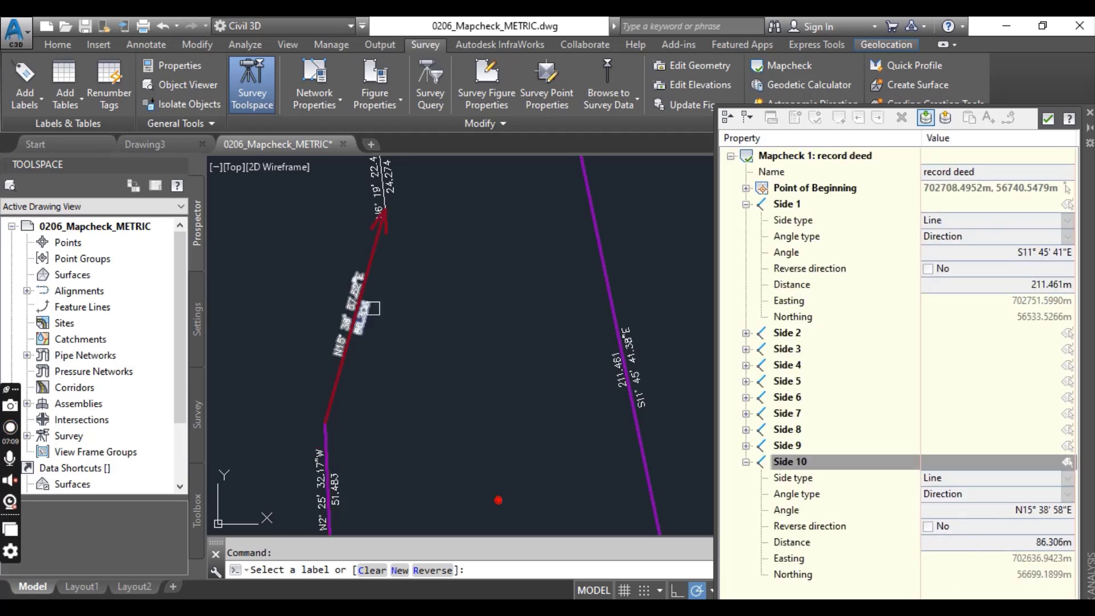
# Add the label N6° 19' 22.42"W, 24.274 at the parcel's northwest corner as the eleventh mapcheck side
pyautogui.scroll(-2, 373, 308)
pyautogui.moveTo(383, 213); pyautogui.dragTo(368, 314, button='middle')
pyautogui.scroll(6, 368, 314)
pyautogui.click(369, 332)
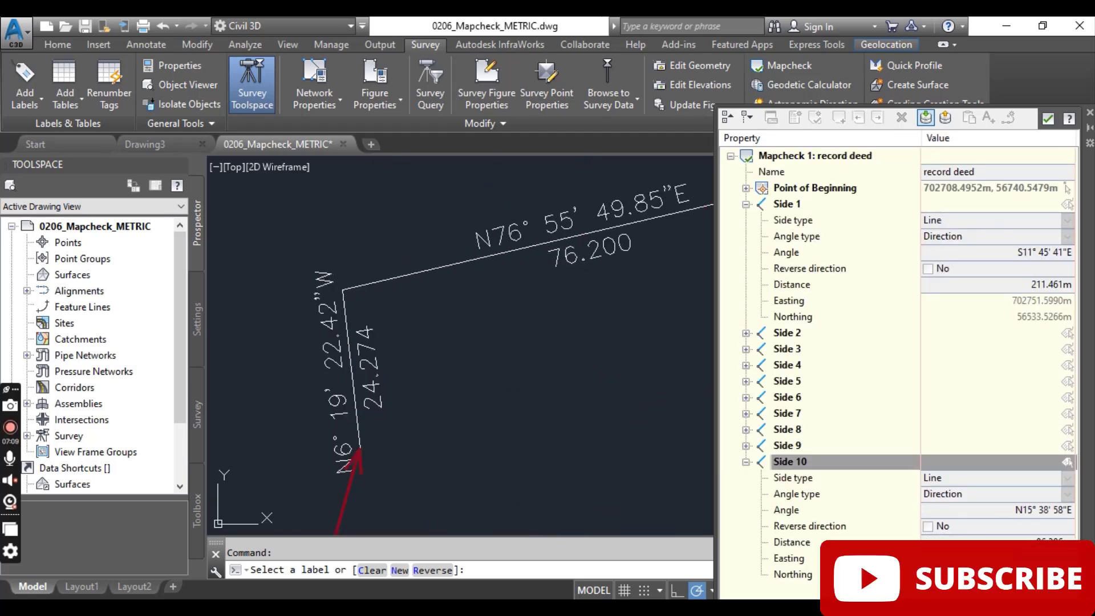
# Add the northern line's label, N76° 55' 49.85"E, 76.200, as the twelfth mapcheck side and end the label selection
pyautogui.scroll(-4, 391, 345)
pyautogui.scroll(4, 463, 315)
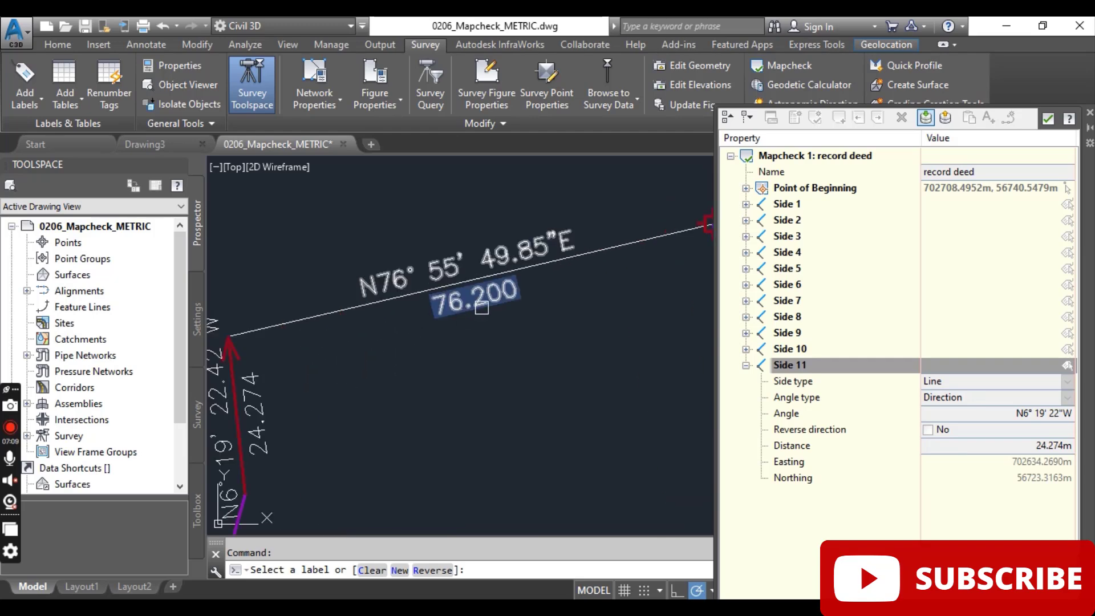
pyautogui.click(482, 306)
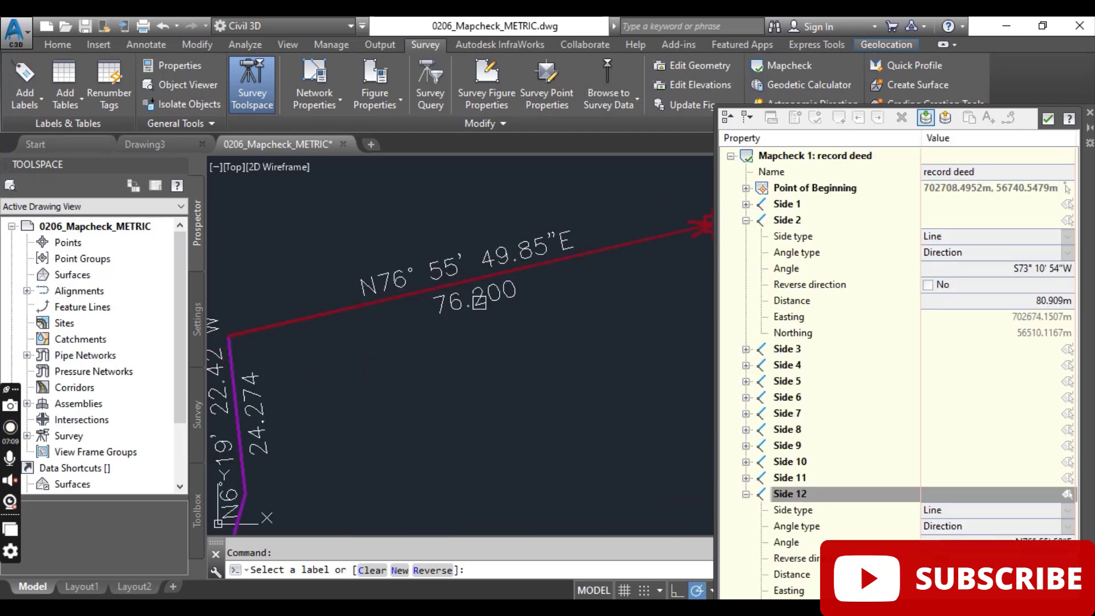
pyautogui.scroll(-1, 479, 303)
pyautogui.scroll(-2, 479, 304)
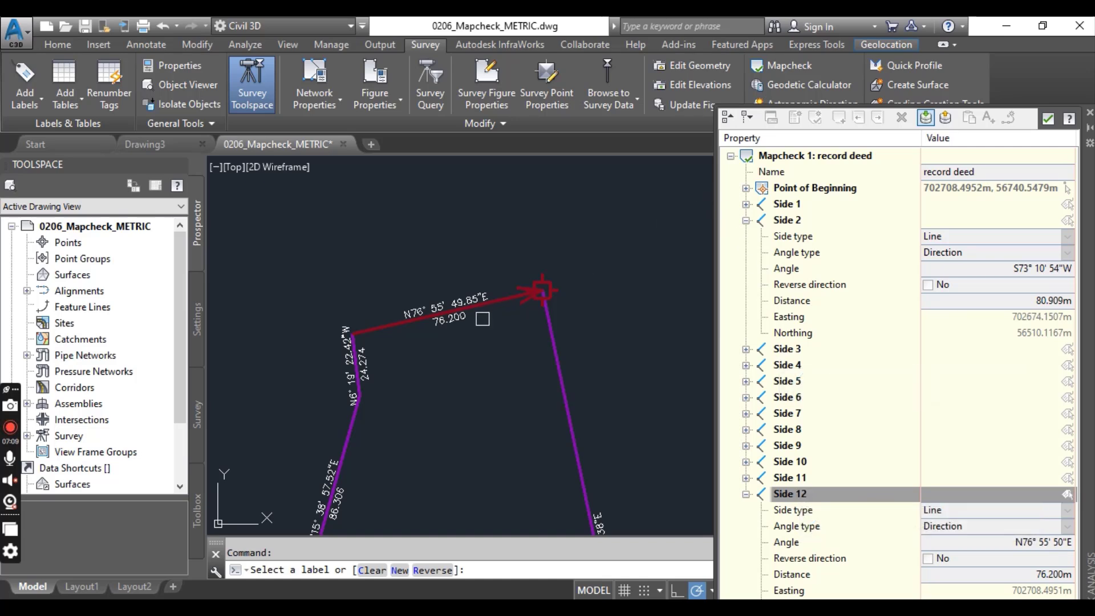
pyautogui.press('Return')
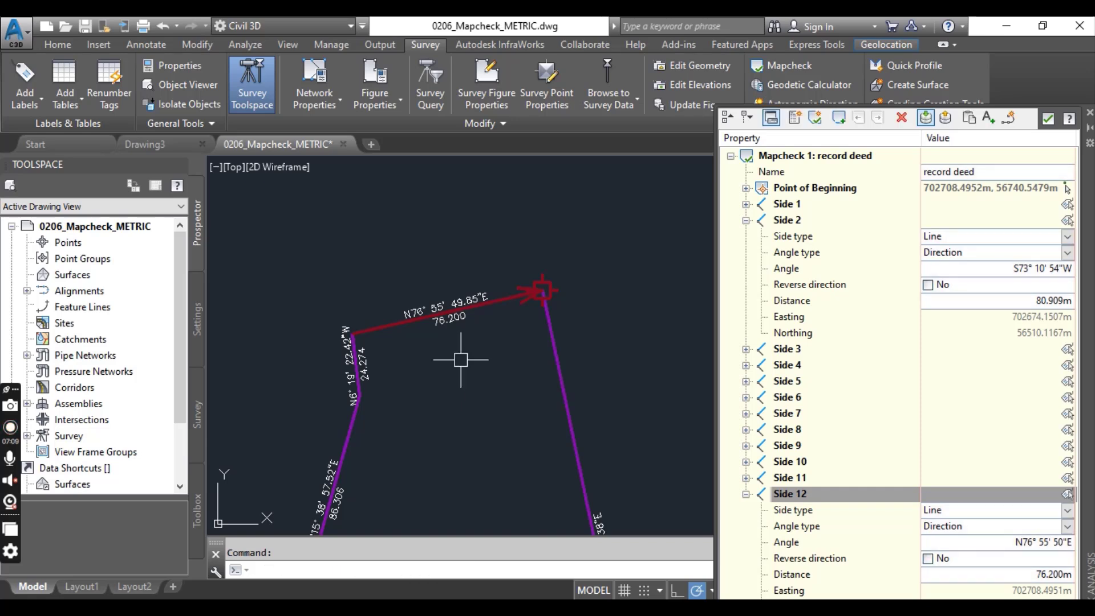
# Move the mapcheck palette clear of the parcel and switch it to the output view with the closure summary
pyautogui.scroll(-4, 496, 313)
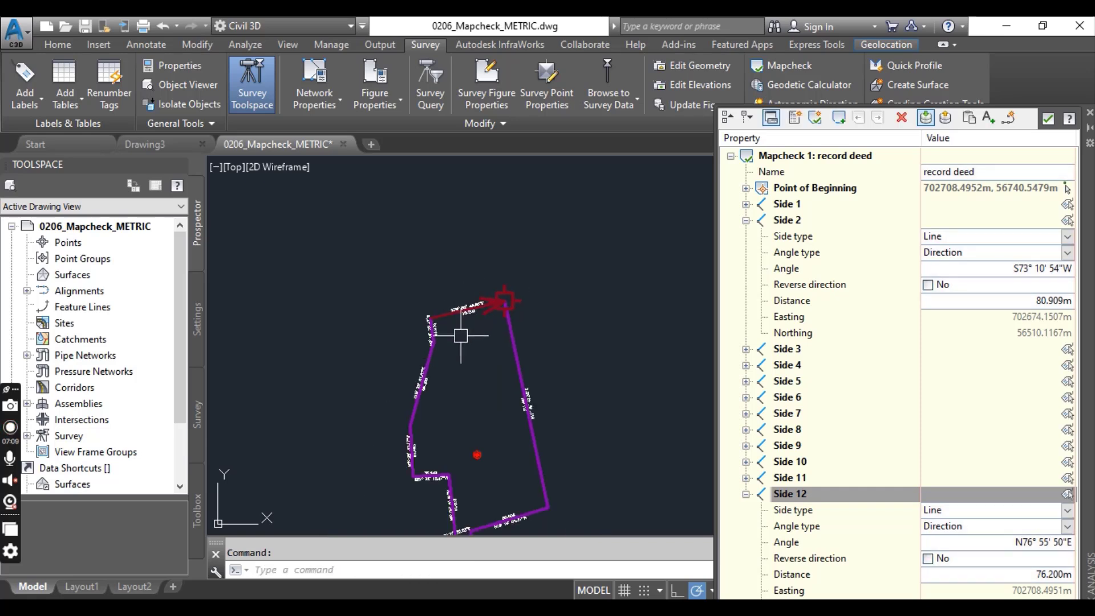
pyautogui.moveTo(464, 332); pyautogui.dragTo(373, 244, button='middle')
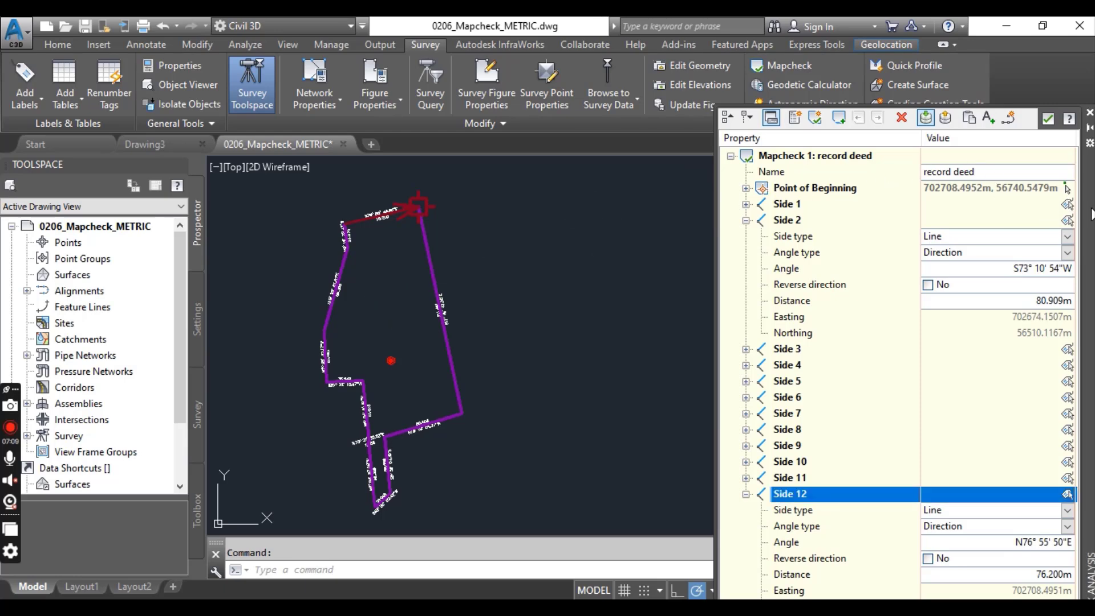
pyautogui.moveTo(1091, 210); pyautogui.dragTo(148, 115)
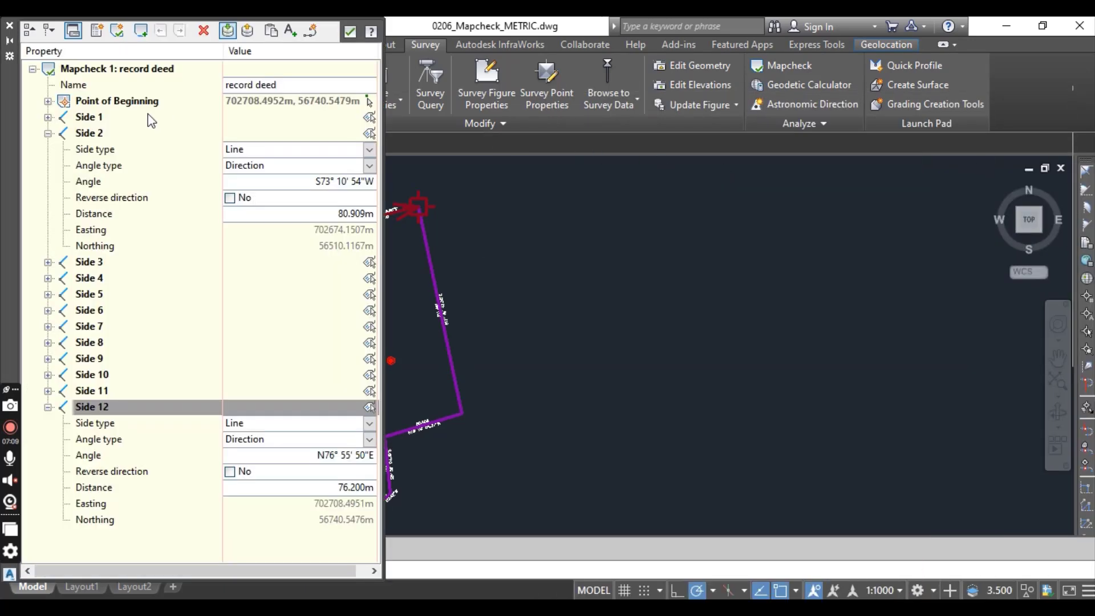
pyautogui.click(578, 252)
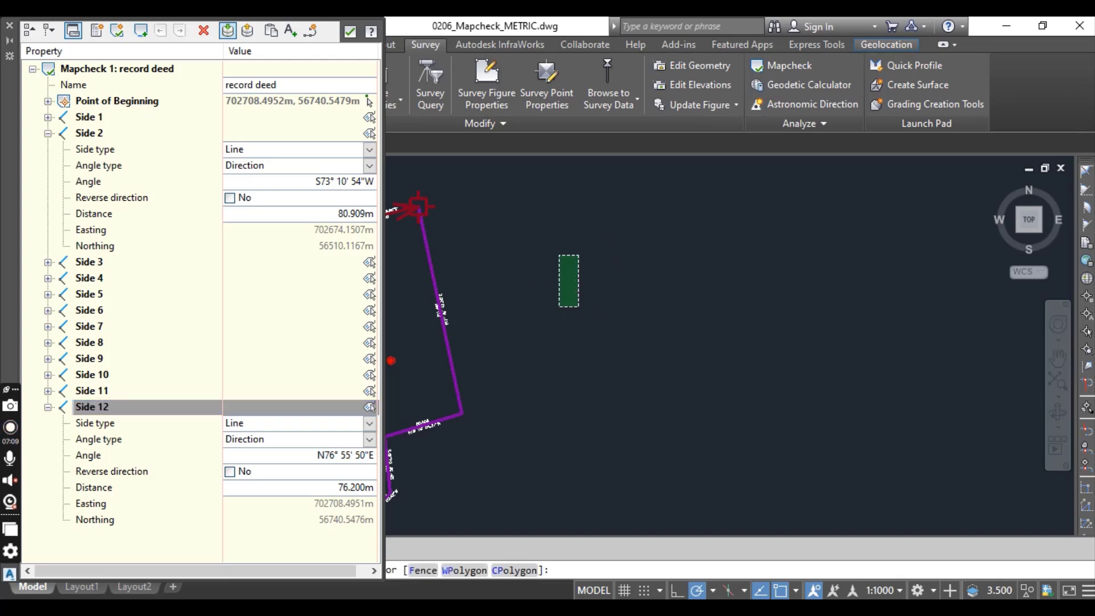
pyautogui.scroll(-4, 563, 305)
pyautogui.moveTo(563, 305); pyautogui.dragTo(693, 308, button='middle')
pyautogui.scroll(4, 611, 281)
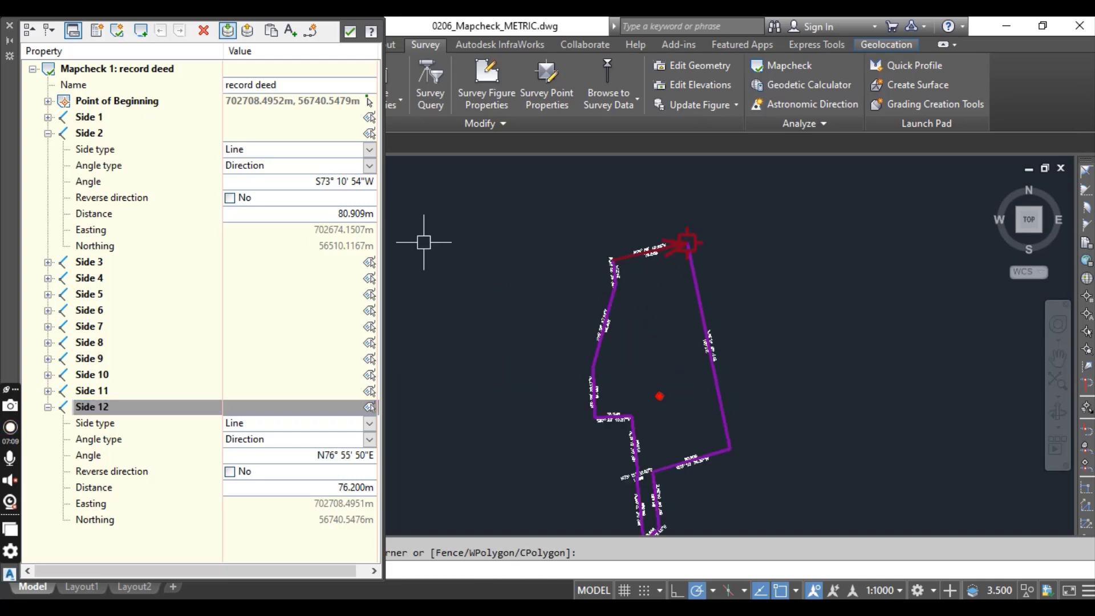
pyautogui.click(247, 32)
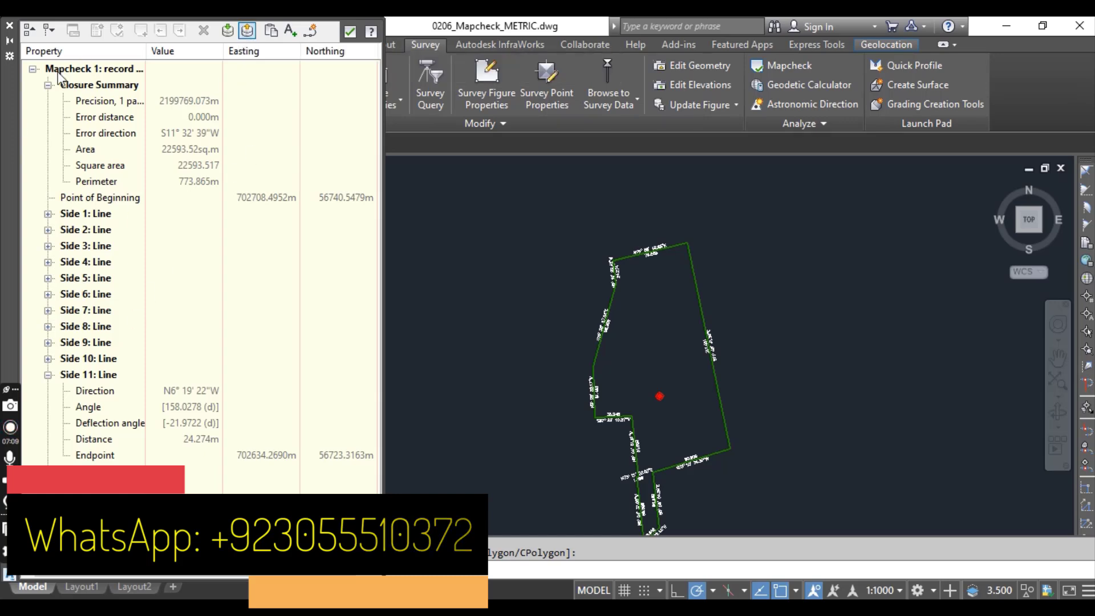
# Examine the mapcheck outline and the side labels around the whole parcel alongside the closure summary
pyautogui.scroll(3, 657, 335)
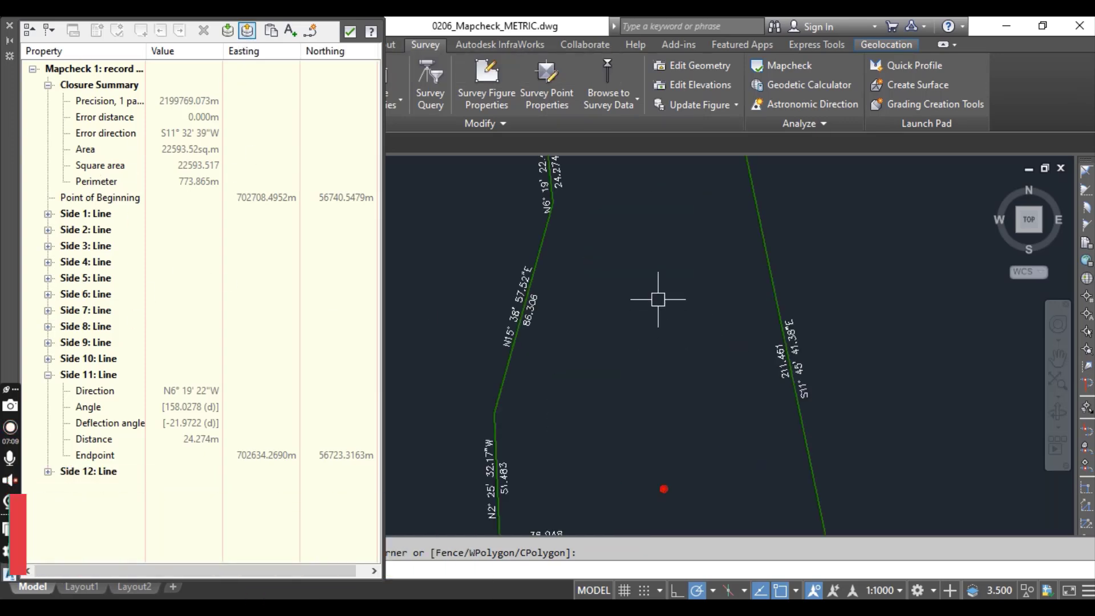
pyautogui.scroll(-3, 655, 298)
pyautogui.scroll(5, 665, 379)
pyautogui.scroll(-5, 660, 302)
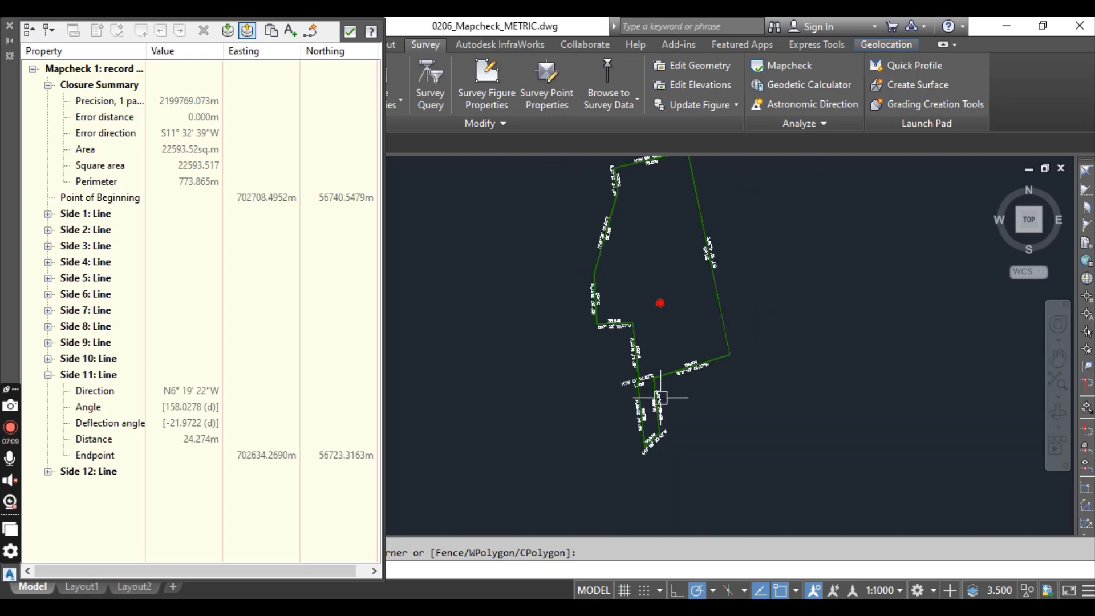
pyautogui.scroll(2, 665, 385)
pyautogui.scroll(2, 657, 251)
pyautogui.scroll(-5, 658, 251)
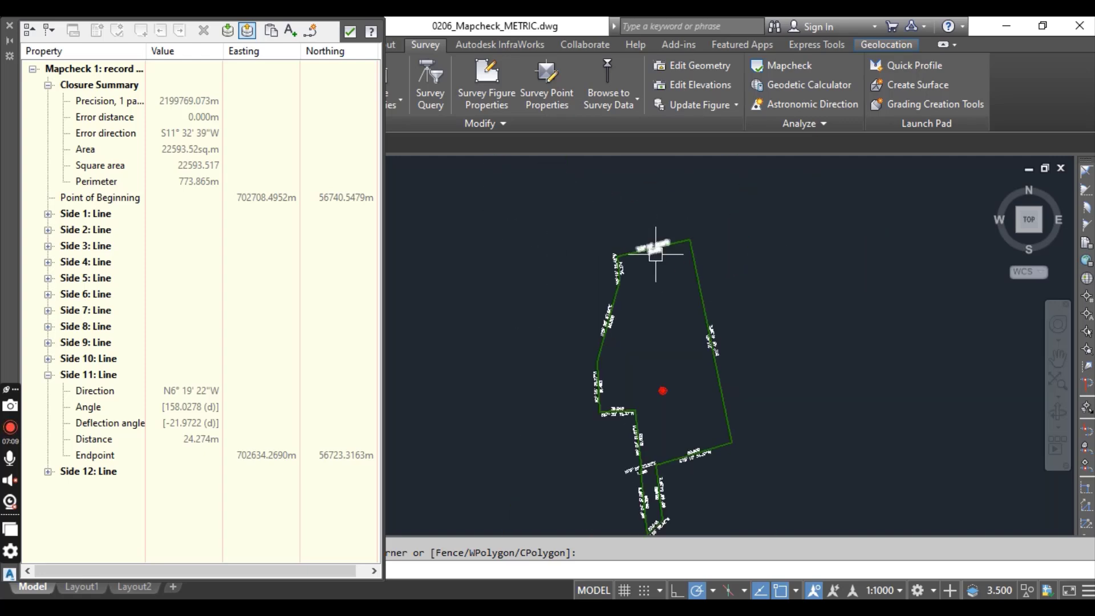
pyautogui.scroll(2, 661, 274)
pyautogui.scroll(3, 667, 225)
pyautogui.scroll(-4, 670, 230)
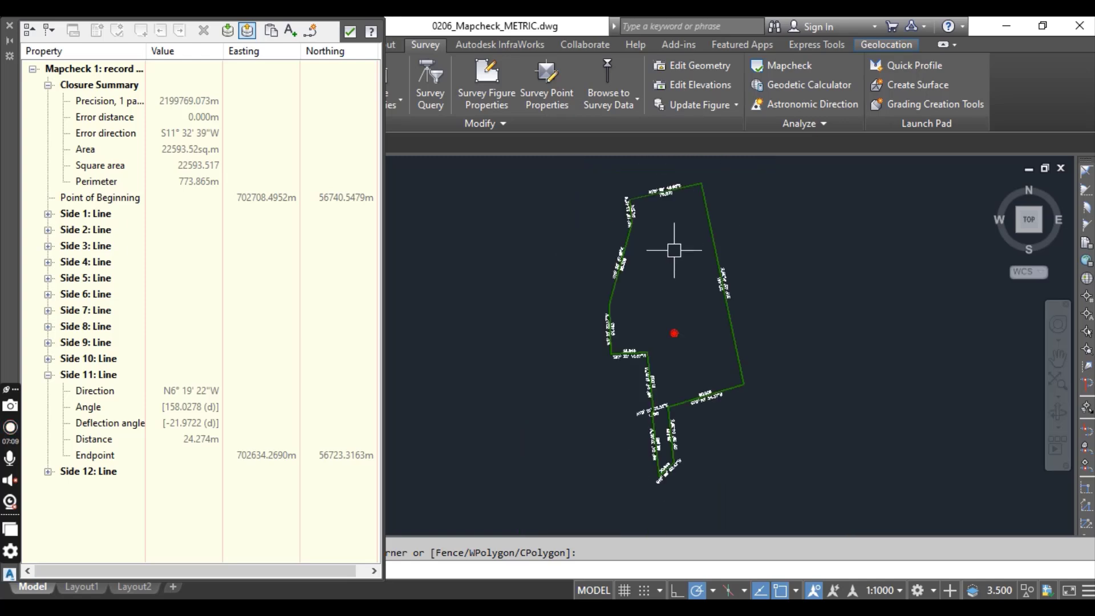
pyautogui.scroll(2, 697, 330)
pyautogui.scroll(1, 705, 307)
pyautogui.scroll(-2, 704, 278)
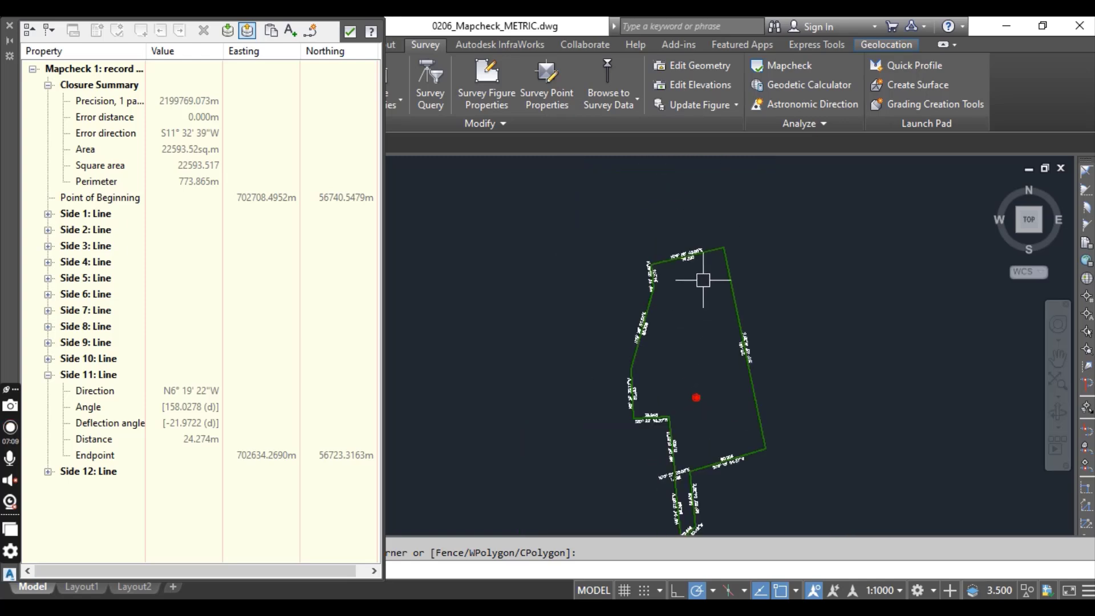